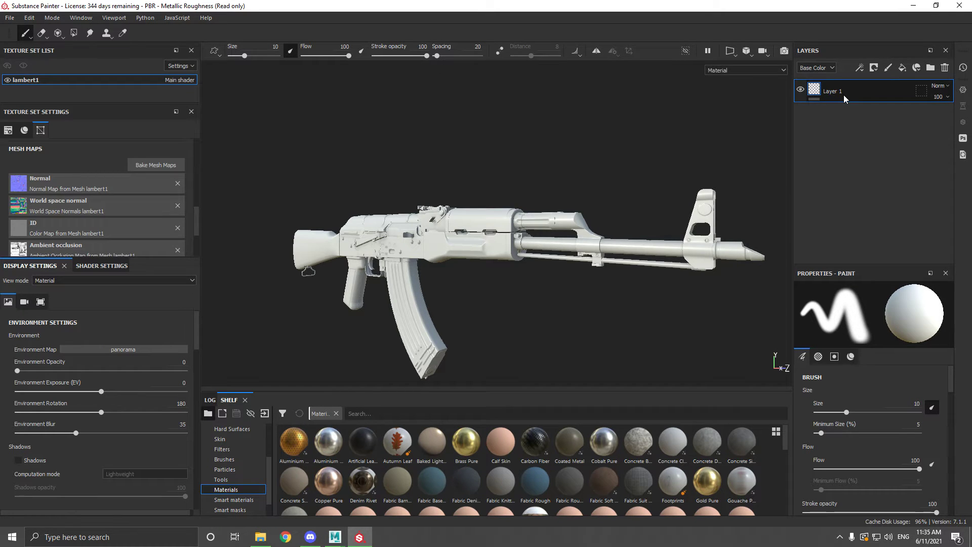
# Delete the empty Layer 1 from the layer stack, and launch PureRef.
pyautogui.press('Delete')
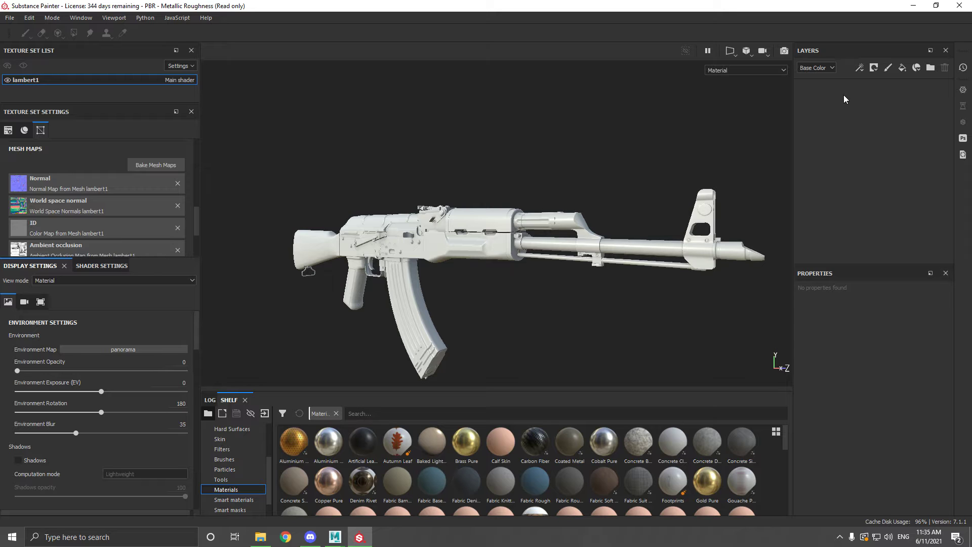
pyautogui.click(178, 540)
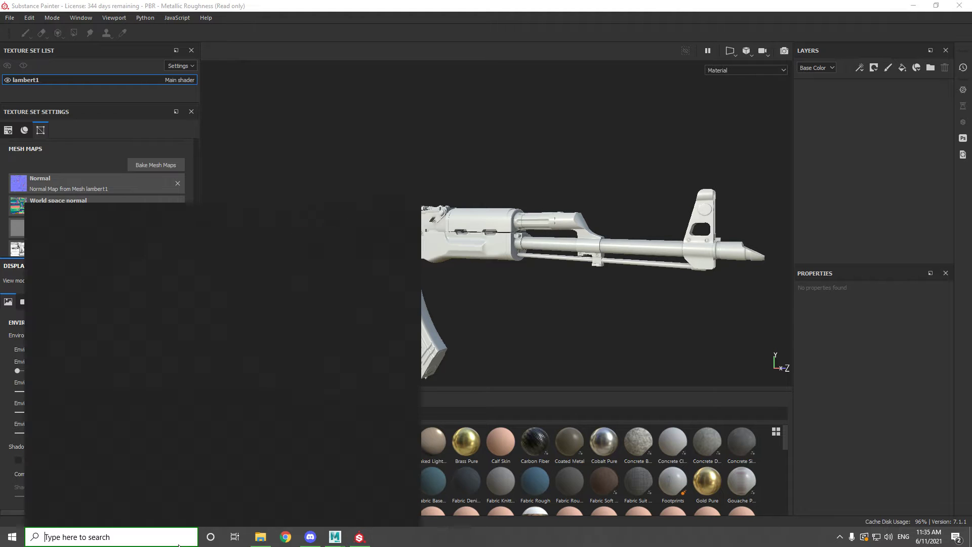
pyautogui.write('pure')
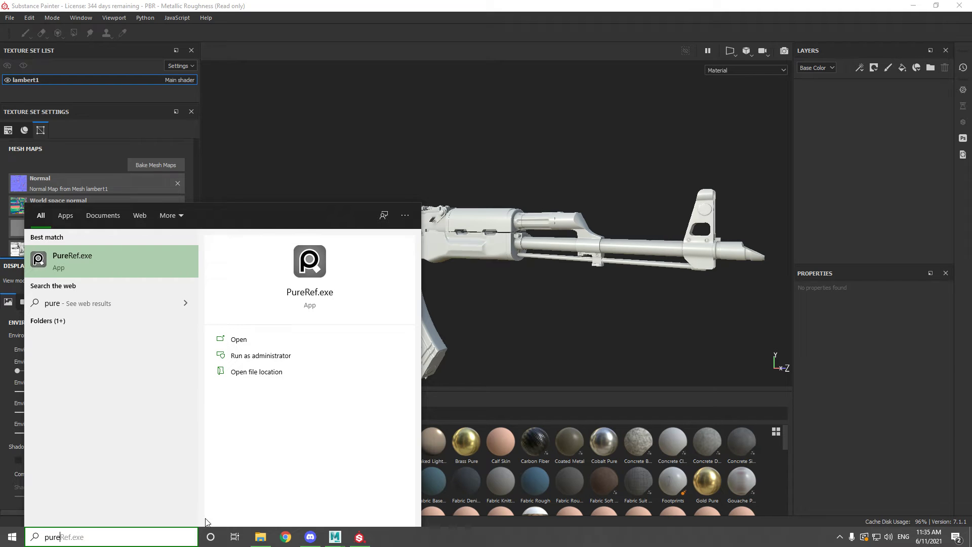
pyautogui.click(157, 262)
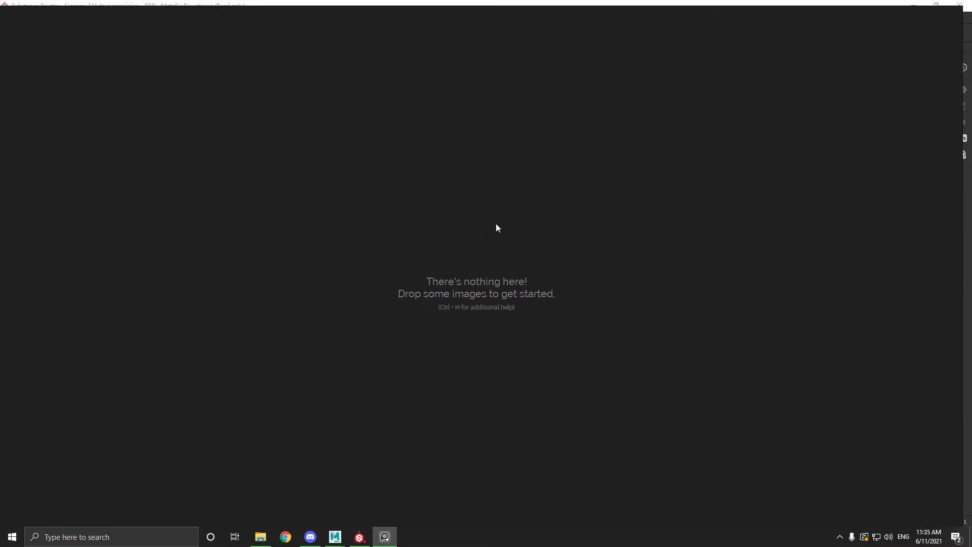
# Load the AKMRef.pur reference scene from the TutorialisingBakingAndTexturing folder.
pyautogui.click(488, 342)
pyautogui.rightClick(476, 291)
pyautogui.moveTo(508, 460)
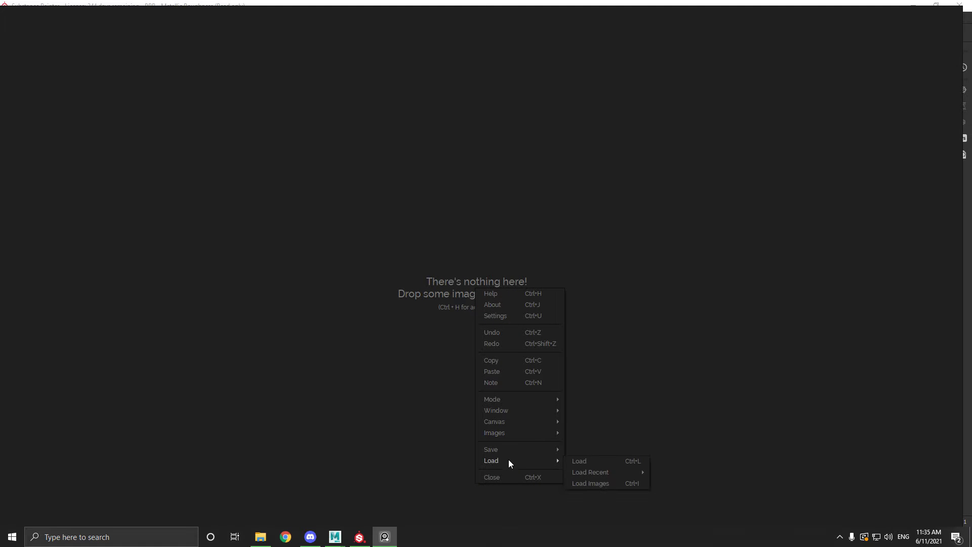
pyautogui.click(585, 458)
pyautogui.click(119, 87)
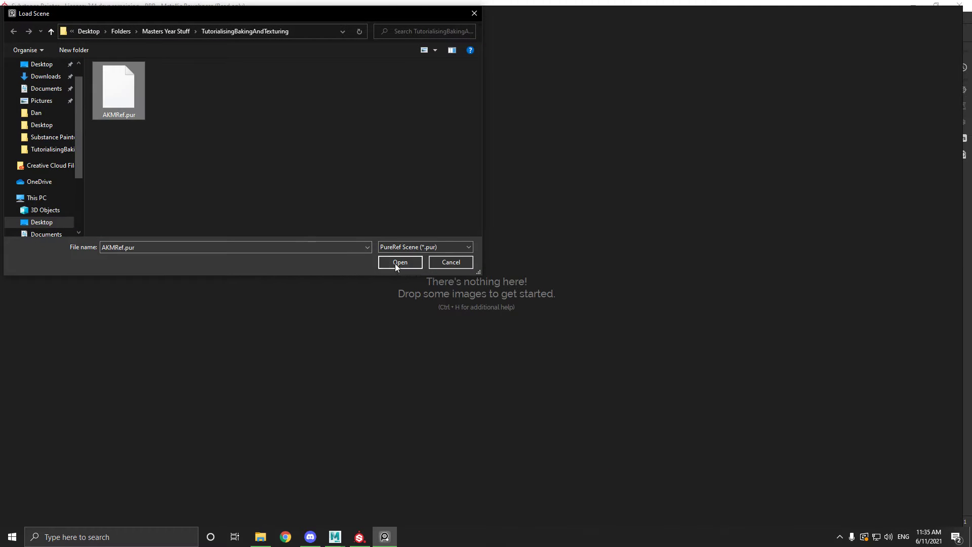
pyautogui.click(398, 262)
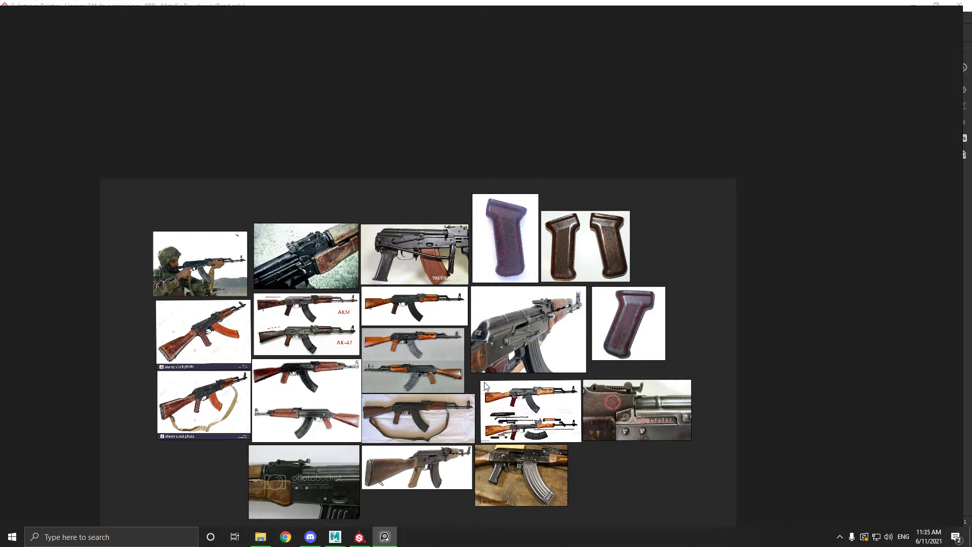
# Examine the rifle reference photos for the materials, colours and wear of the metal, wood and grip parts.
pyautogui.scroll(2, 649, 302)
pyautogui.moveTo(703, 299); pyautogui.dragTo(798, 219, button='middle')
pyautogui.scroll(2, 737, 223)
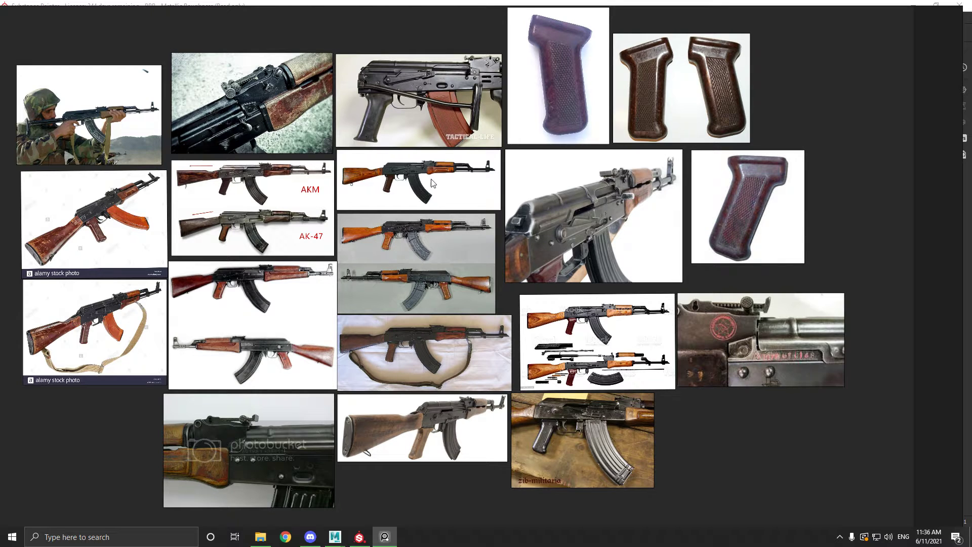
pyautogui.scroll(5, 305, 141)
pyautogui.moveTo(218, 102); pyautogui.dragTo(510, 187, button='middle')
pyautogui.scroll(-1, 378, 266)
pyautogui.scroll(-3, 377, 265)
pyautogui.moveTo(378, 265); pyautogui.dragTo(304, 248, button='middle')
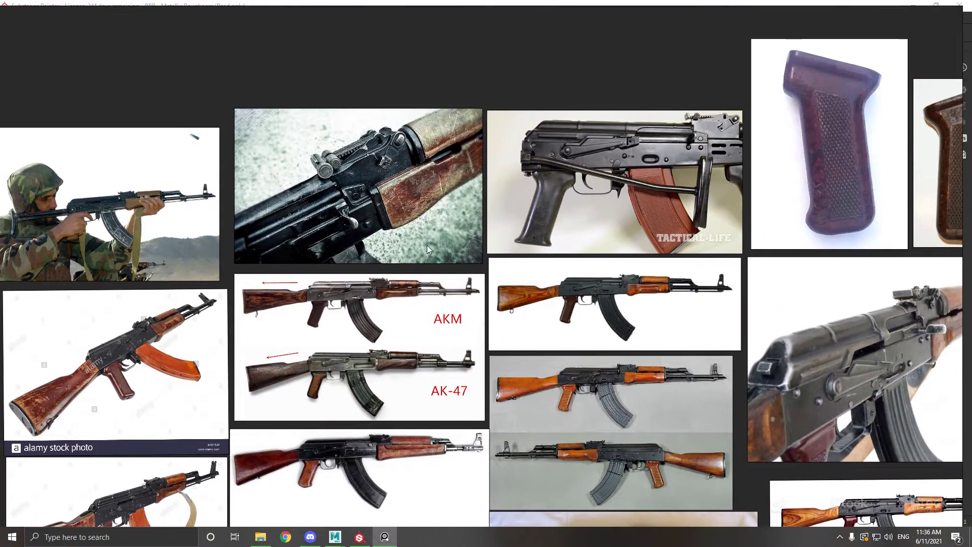
pyautogui.moveTo(678, 248); pyautogui.dragTo(309, 255, button='middle')
pyautogui.moveTo(386, 306); pyautogui.dragTo(345, 193, button='middle')
pyautogui.scroll(2, 350, 238)
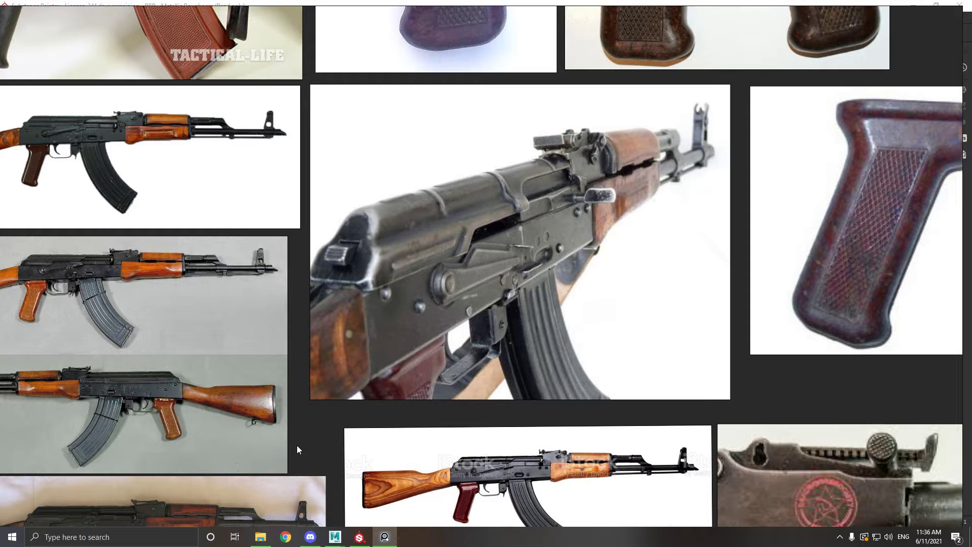
pyautogui.moveTo(302, 442); pyautogui.dragTo(387, 260, button='middle')
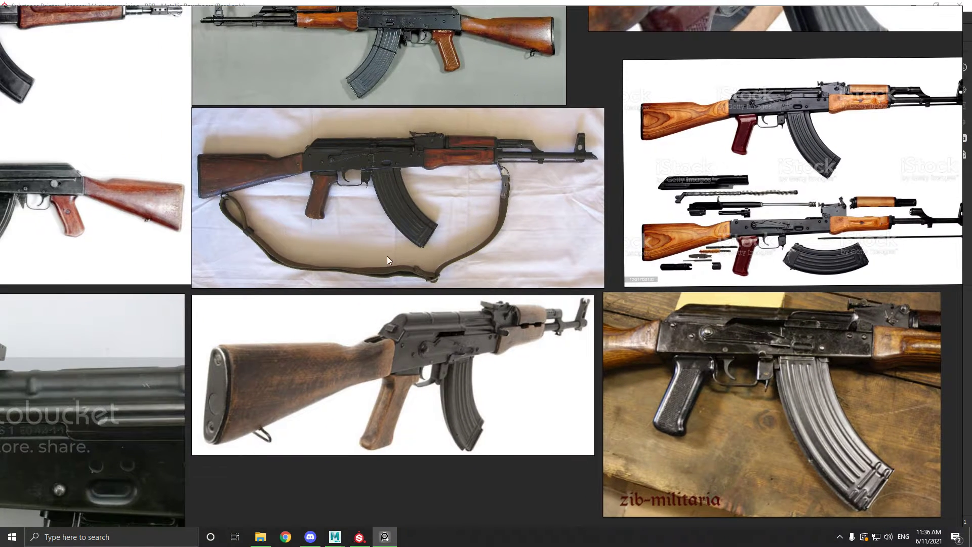
pyautogui.moveTo(652, 135); pyautogui.dragTo(496, 304, button='middle')
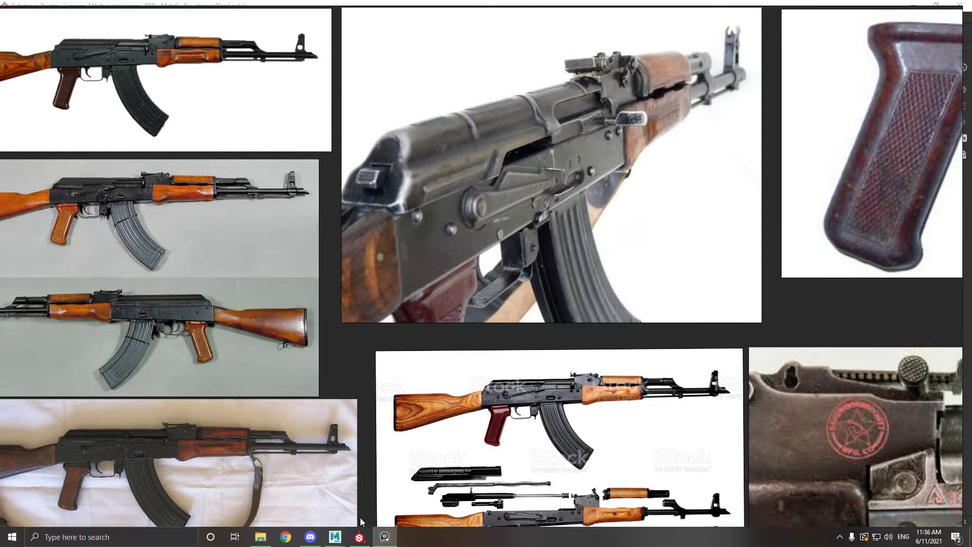
# Switch to Substance Painter, search the material shelf for steel, and add Steel Rust and Wear as a layer.
pyautogui.click(359, 537)
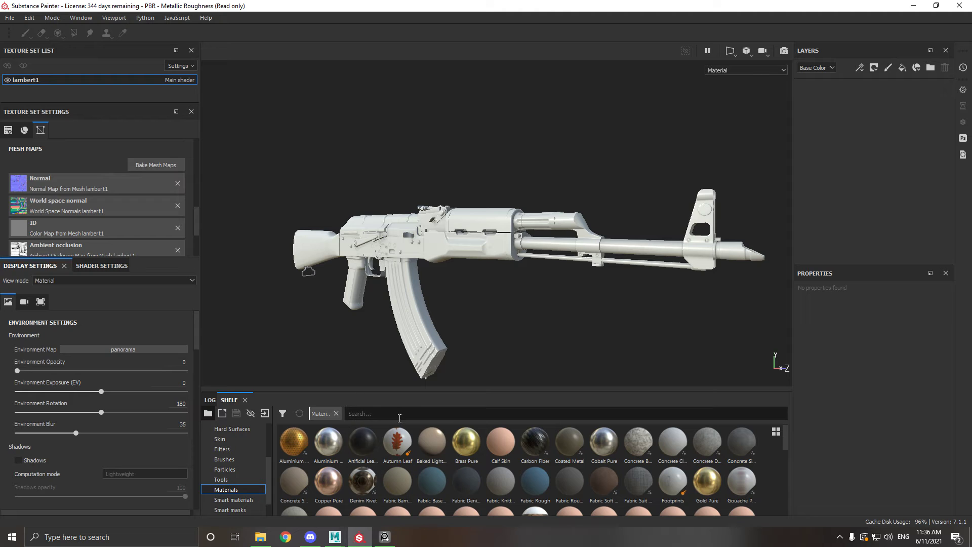
pyautogui.write('st')
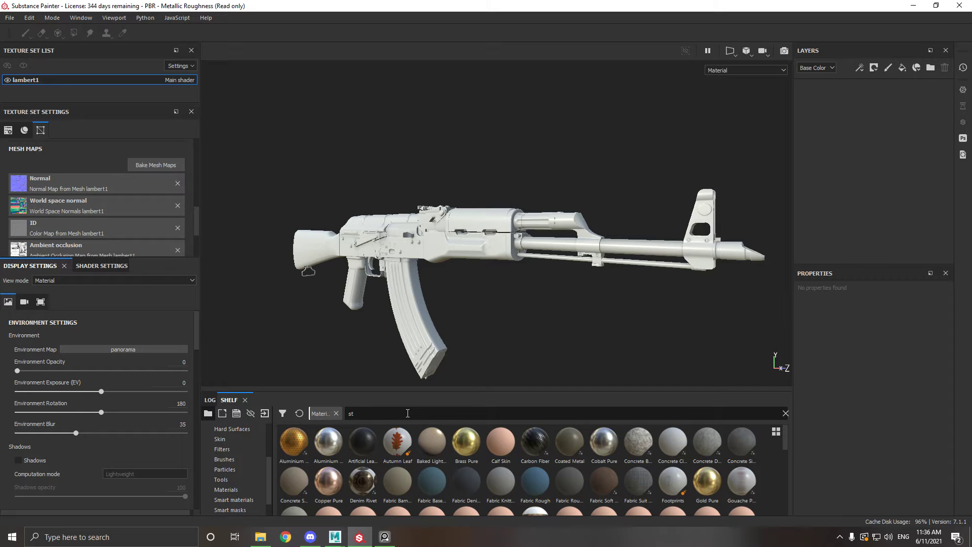
pyautogui.write('eel')
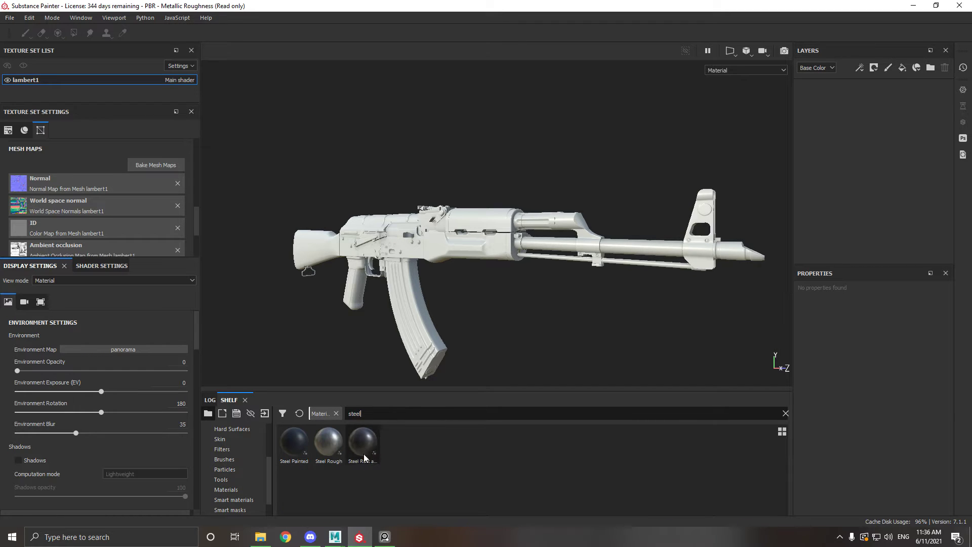
pyautogui.moveTo(369, 438); pyautogui.dragTo(828, 140)
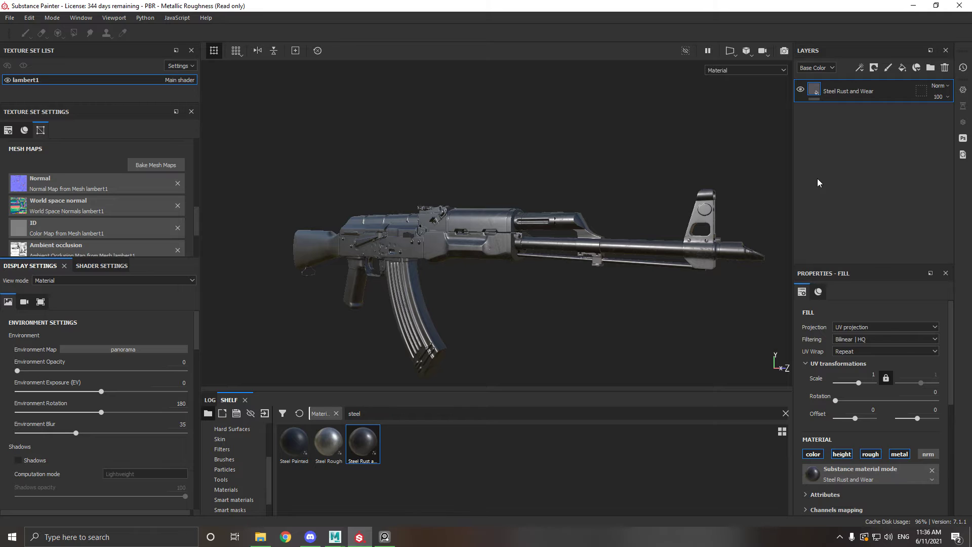
# Add a black mask to the Steel Rust and Wear layer and rename the layer SteelParts.
pyautogui.rightClick(850, 96)
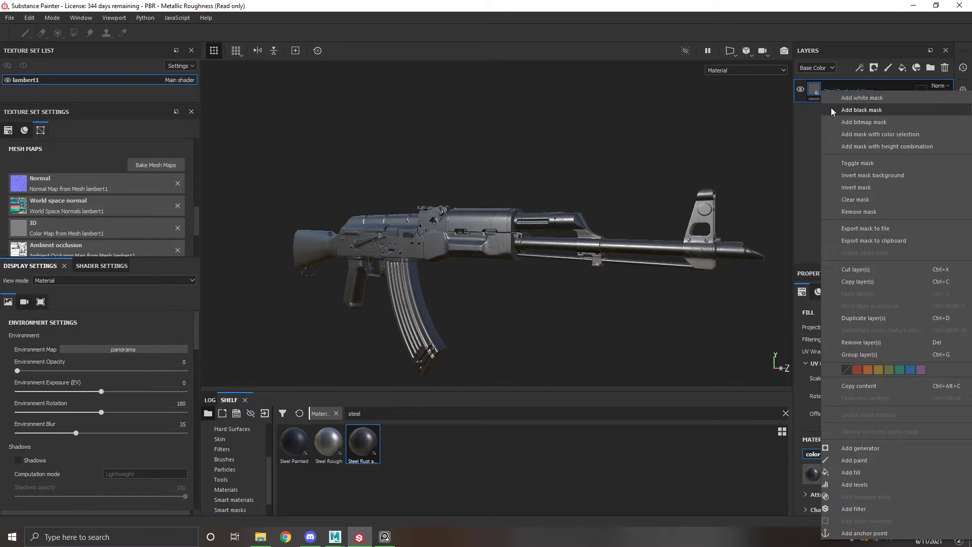
pyautogui.click(811, 131)
pyautogui.rightClick(845, 93)
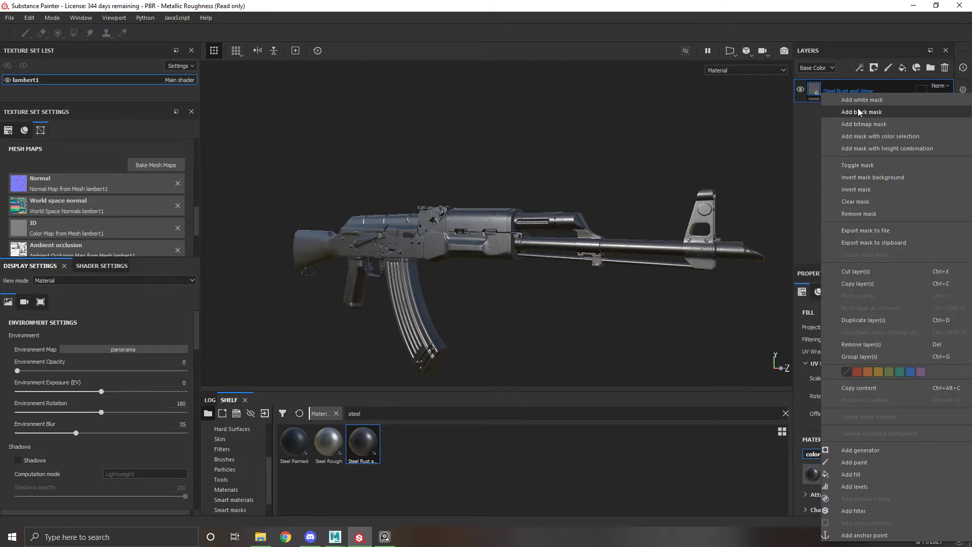
pyautogui.click(858, 108)
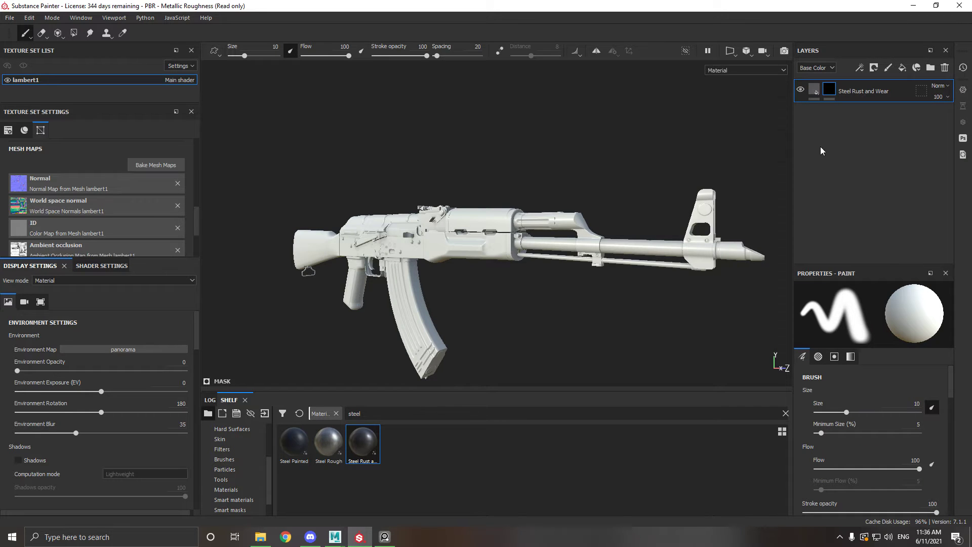
pyautogui.doubleClick(850, 92)
pyautogui.write('SteelParts')
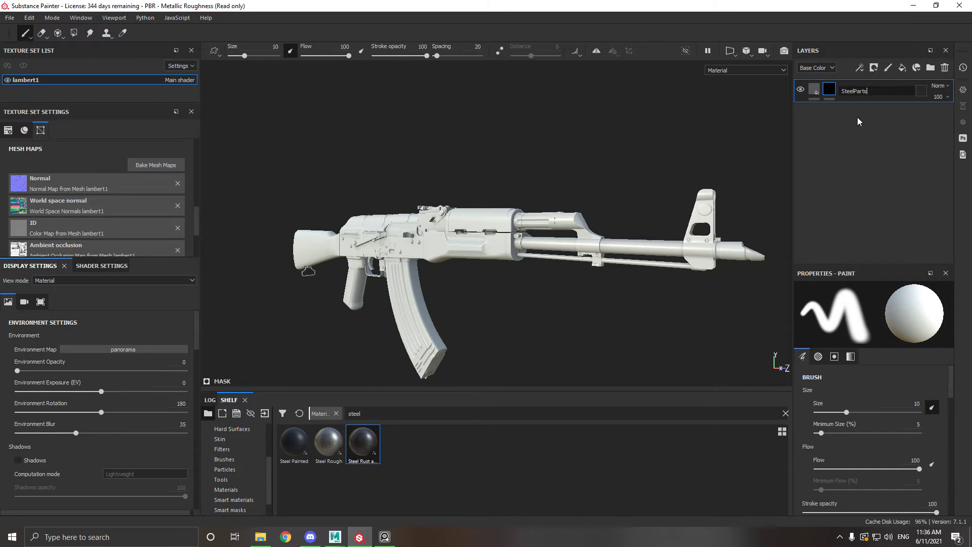
pyautogui.press('Return')
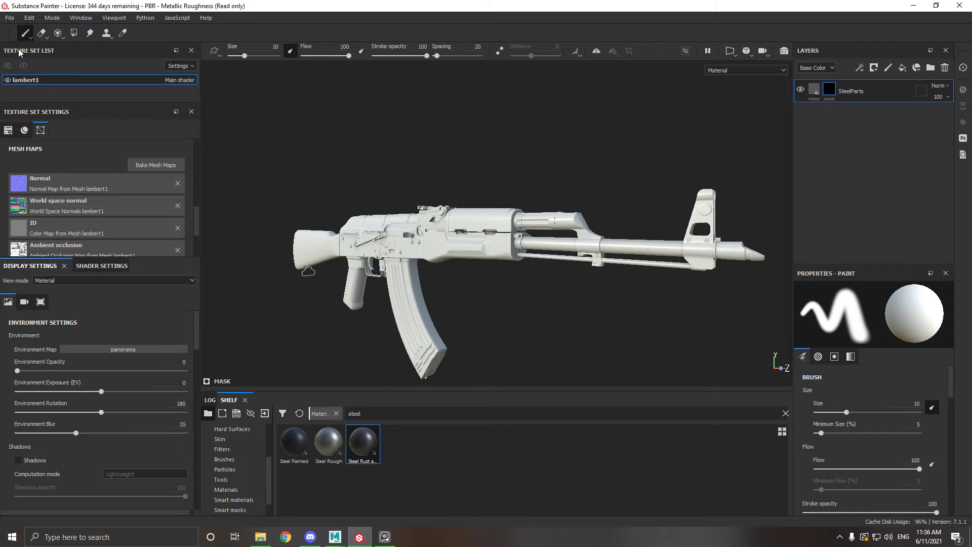
# Use Polygon Fill in its quad mode to fill part of the receiver and the lower magazine in the SteelParts mask.
pyautogui.click(75, 36)
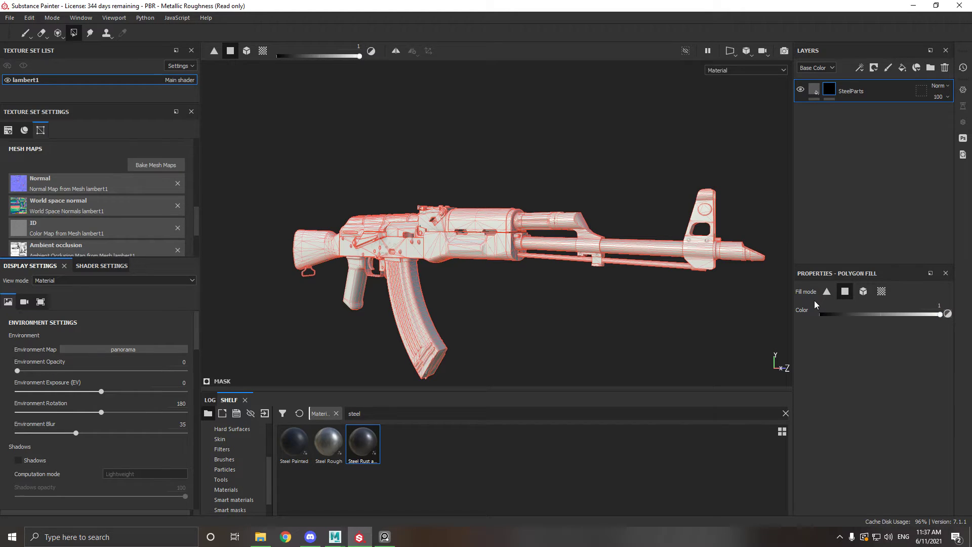
pyautogui.scroll(-2, 542, 303)
pyautogui.scroll(5, 509, 300)
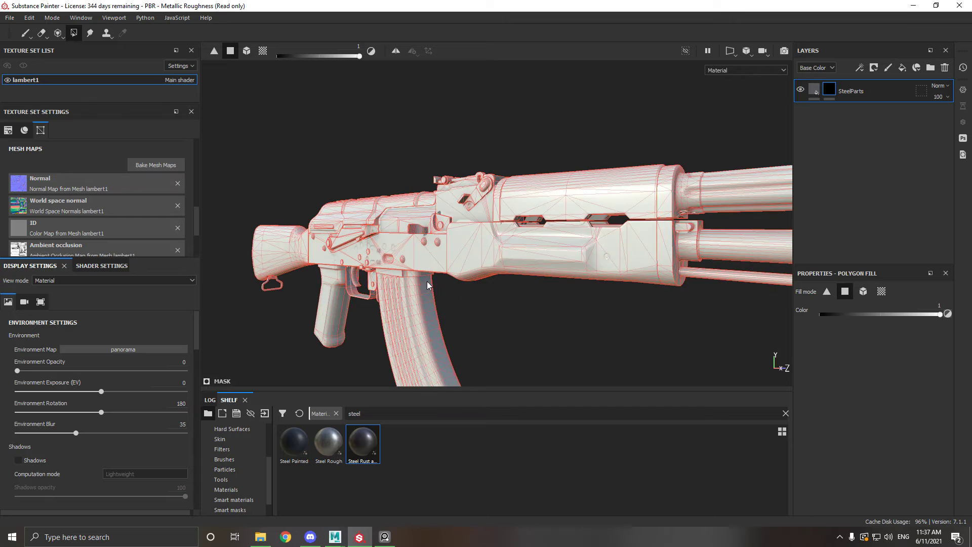
pyautogui.scroll(5, 427, 284)
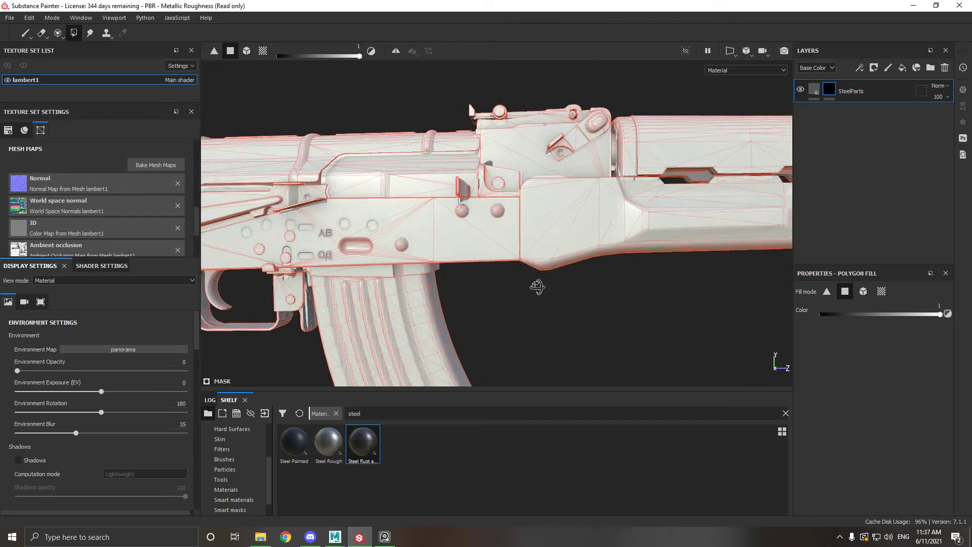
pyautogui.moveTo(485, 209)
pyautogui.mouseDown()
pyautogui.moveTo(413, 293)
pyautogui.moveTo(410, 324)
pyautogui.mouseUp()
pyautogui.keyDown('alt'); pyautogui.moveTo(410, 324); pyautogui.dragTo(595, 233, button='middle'); pyautogui.keyUp('alt')
pyautogui.moveTo(652, 179); pyautogui.dragTo(461, 347)
pyautogui.keyDown('alt'); pyautogui.moveTo(498, 306); pyautogui.dragTo(525, 276, button='middle'); pyautogui.keyUp('alt')
pyautogui.moveTo(631, 168); pyautogui.dragTo(460, 313)
pyautogui.scroll(-1, 596, 238)
pyautogui.keyDown('alt'); pyautogui.moveTo(597, 238); pyautogui.dragTo(518, 277, button='middle'); pyautogui.keyUp('alt')
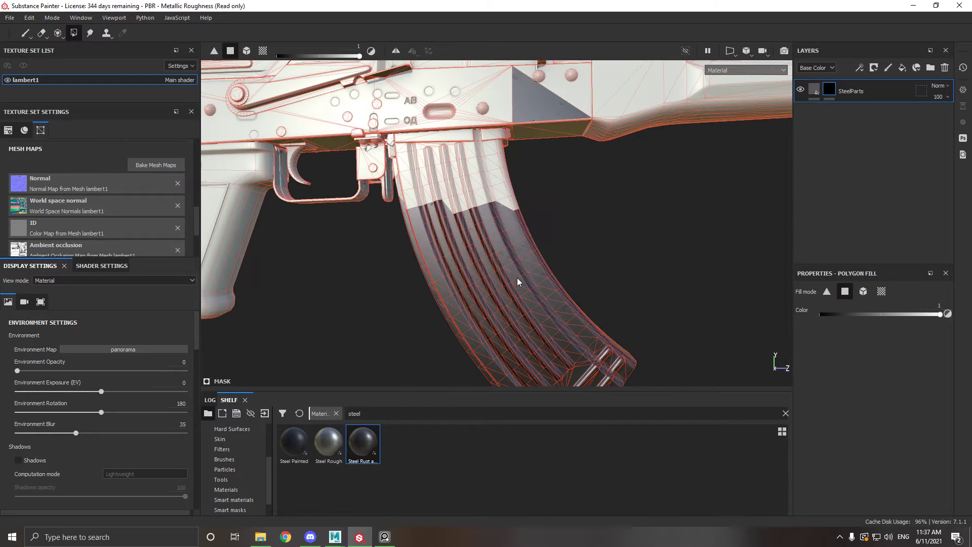
# Set the fill mode to whole meshes and fill the magazine, receiver and top cover in the SteelParts mask.
pyautogui.click(866, 296)
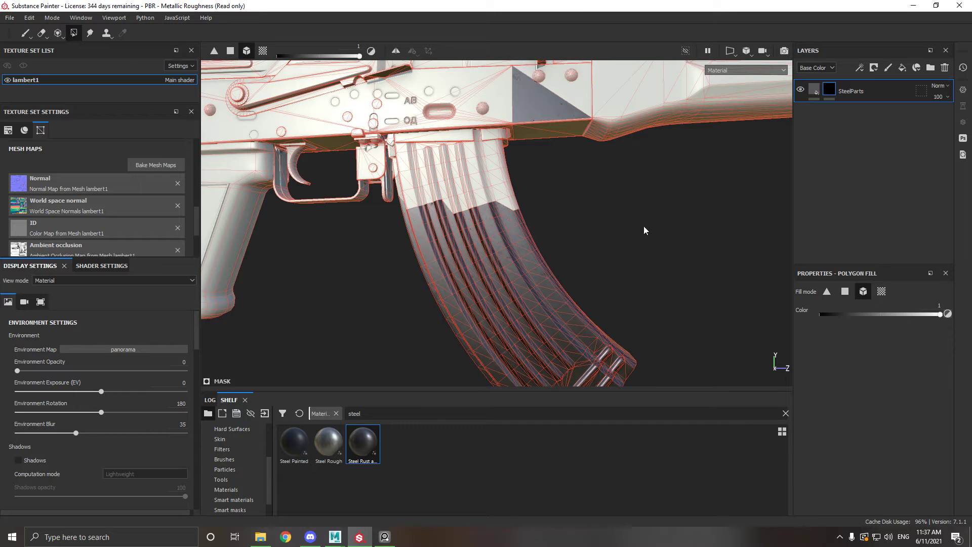
pyautogui.click(508, 199)
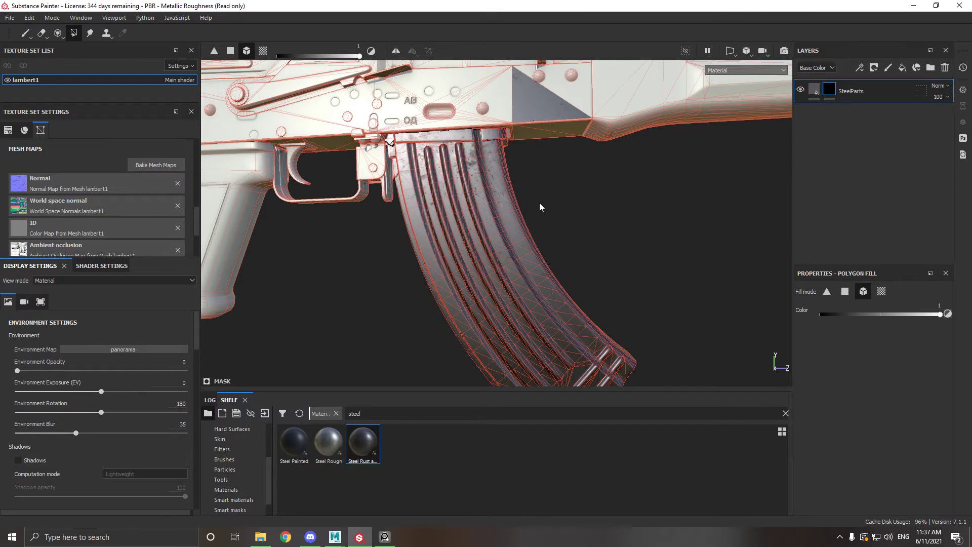
pyautogui.keyDown('alt'); pyautogui.moveTo(540, 207); pyautogui.dragTo(541, 269, button='middle'); pyautogui.keyUp('alt')
pyautogui.click(511, 231)
pyautogui.keyDown('alt'); pyautogui.moveTo(512, 231); pyautogui.dragTo(701, 288, button='middle'); pyautogui.keyUp('alt')
pyautogui.click(401, 207)
# Fill the rear sight block, the sight leaf and the small lever beside it in the SteelParts mask.
pyautogui.keyDown('alt'); pyautogui.moveTo(476, 244); pyautogui.dragTo(391, 195, button='middle'); pyautogui.keyUp('alt')
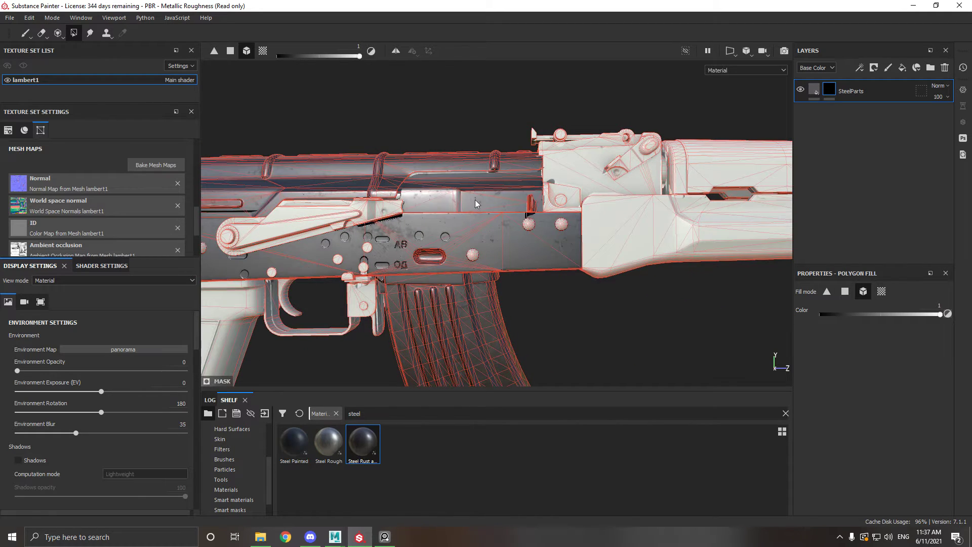
pyautogui.keyDown('alt'); pyautogui.moveTo(475, 200); pyautogui.dragTo(409, 216, button='middle'); pyautogui.keyUp('alt')
pyautogui.click(482, 194)
pyautogui.keyDown('alt'); pyautogui.moveTo(482, 194); pyautogui.dragTo(472, 186); pyautogui.keyUp('alt')
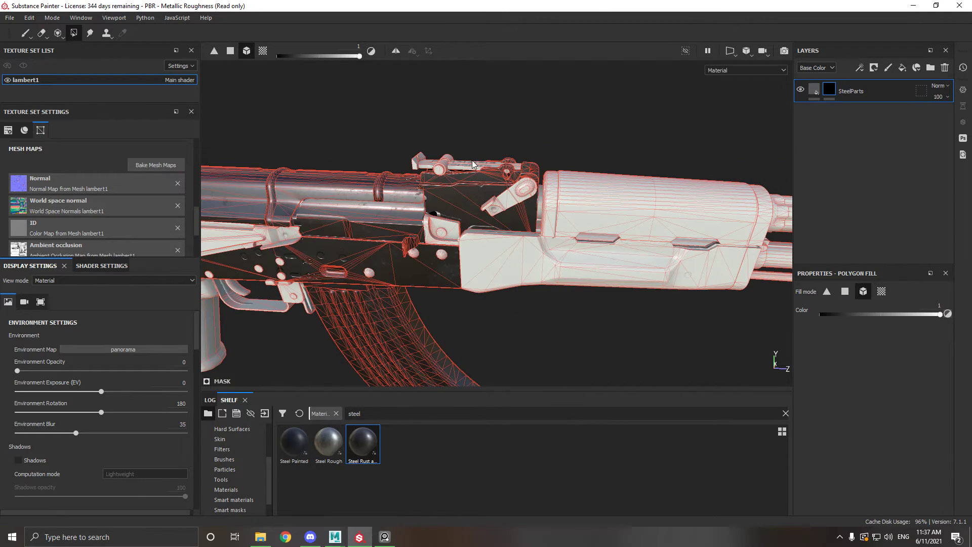
pyautogui.click(467, 165)
pyautogui.click(504, 203)
pyautogui.moveTo(446, 236)
pyautogui.keyDown('alt'); pyautogui.mouseDown()
pyautogui.moveTo(384, 152)
pyautogui.moveTo(448, 217)
pyautogui.mouseUp(); pyautogui.keyUp('alt')
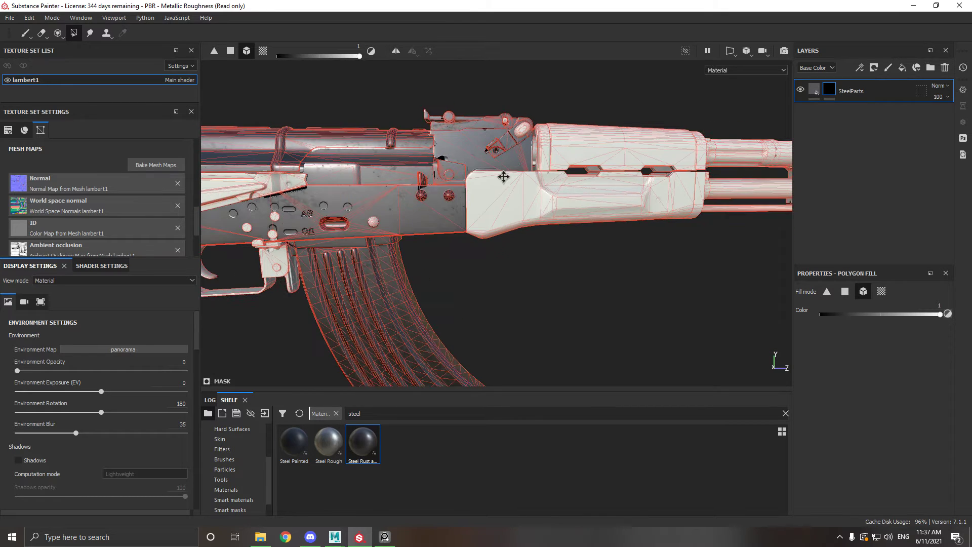
# Fill further metal parts along the rifle and the butt plate mesh on the stock in the SteelParts mask.
pyautogui.keyDown('alt'); pyautogui.moveTo(362, 168); pyautogui.dragTo(422, 129, button='middle'); pyautogui.keyUp('alt')
pyautogui.moveTo(303, 118); pyautogui.dragTo(606, 210)
pyautogui.keyDown('alt'); pyautogui.moveTo(528, 245); pyautogui.dragTo(527, 198, button='middle'); pyautogui.keyUp('alt')
pyautogui.moveTo(542, 121); pyautogui.dragTo(417, 255)
pyautogui.keyDown('alt'); pyautogui.moveTo(432, 212); pyautogui.dragTo(664, 202, button='middle'); pyautogui.keyUp('alt')
pyautogui.keyDown('alt'); pyautogui.moveTo(570, 222); pyautogui.dragTo(726, 246, button='middle'); pyautogui.keyUp('alt')
pyautogui.keyDown('alt'); pyautogui.moveTo(327, 205); pyautogui.dragTo(442, 222, button='middle'); pyautogui.keyUp('alt')
pyautogui.click(356, 164)
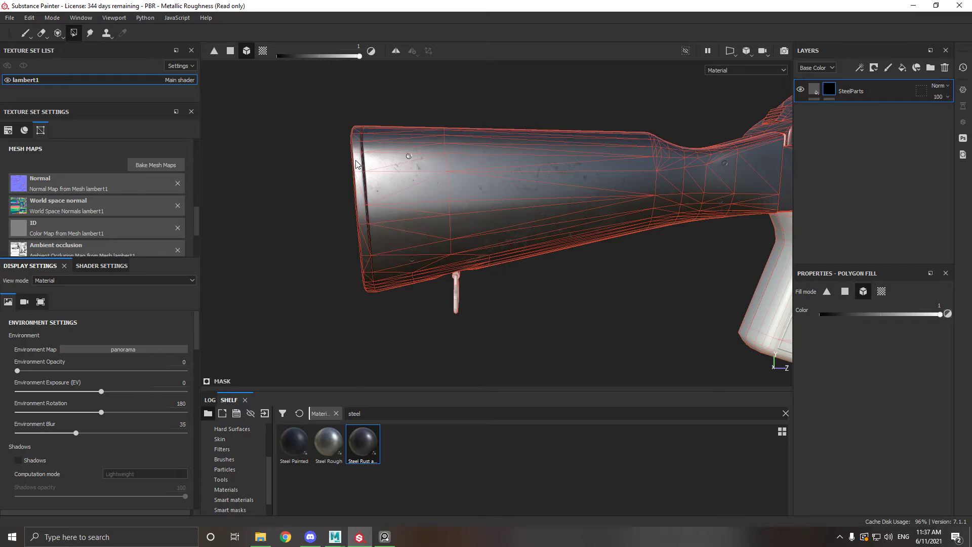
pyautogui.keyDown('alt'); pyautogui.moveTo(571, 243); pyautogui.dragTo(539, 239, button='middle'); pyautogui.keyUp('alt')
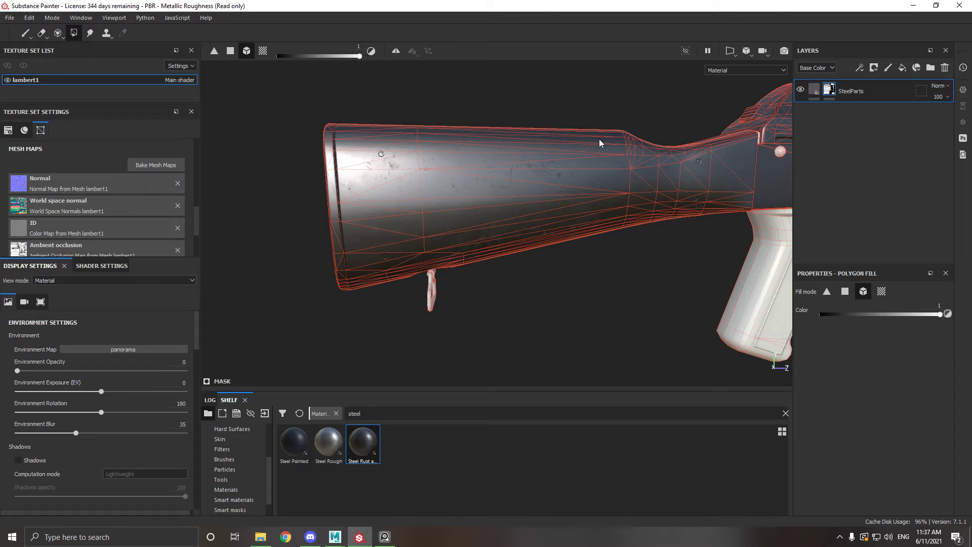
# Check the stock's butt plate up close in the PureRef photos, and return to Substance Painter.
pyautogui.click(385, 537)
pyautogui.scroll(6, 426, 284)
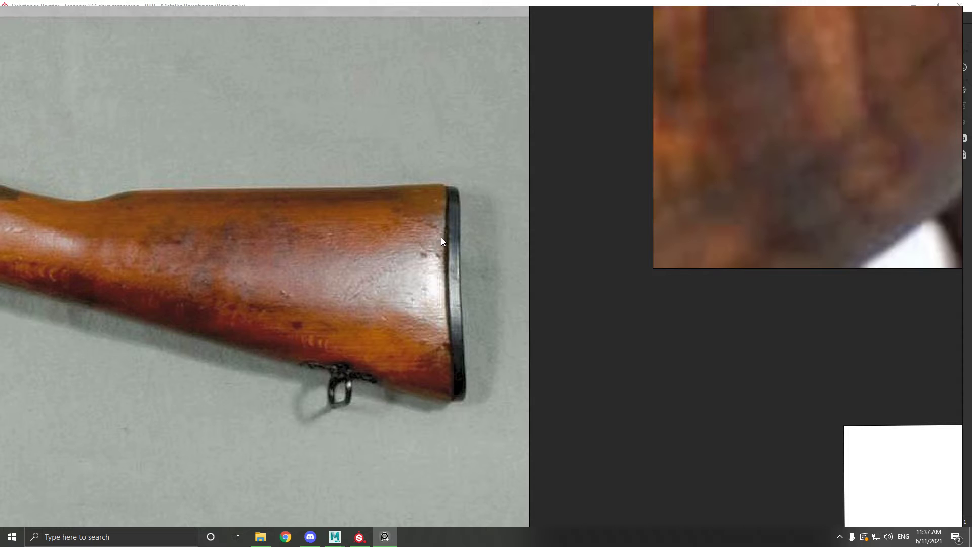
pyautogui.moveTo(445, 318); pyautogui.dragTo(454, 344)
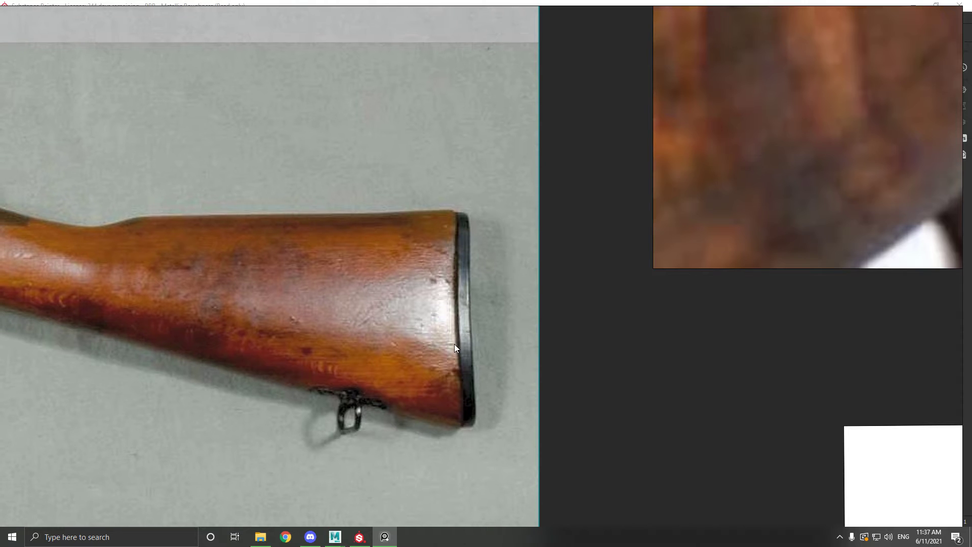
pyautogui.click(359, 536)
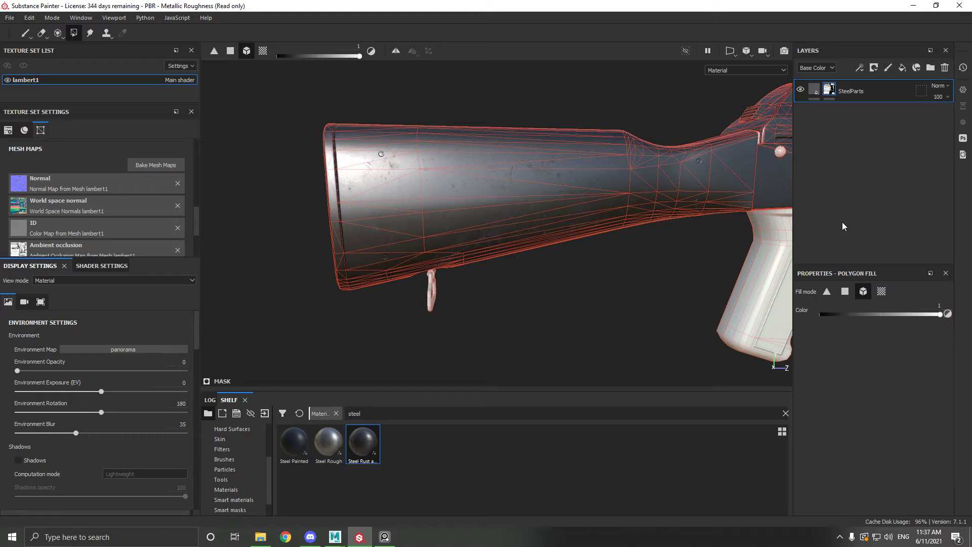
# Set the fill value to 0 in polygon fill mode and remove the stock's wooden faces from the SteelParts mask, sparing the butt plate.
pyautogui.moveTo(937, 315); pyautogui.dragTo(818, 336)
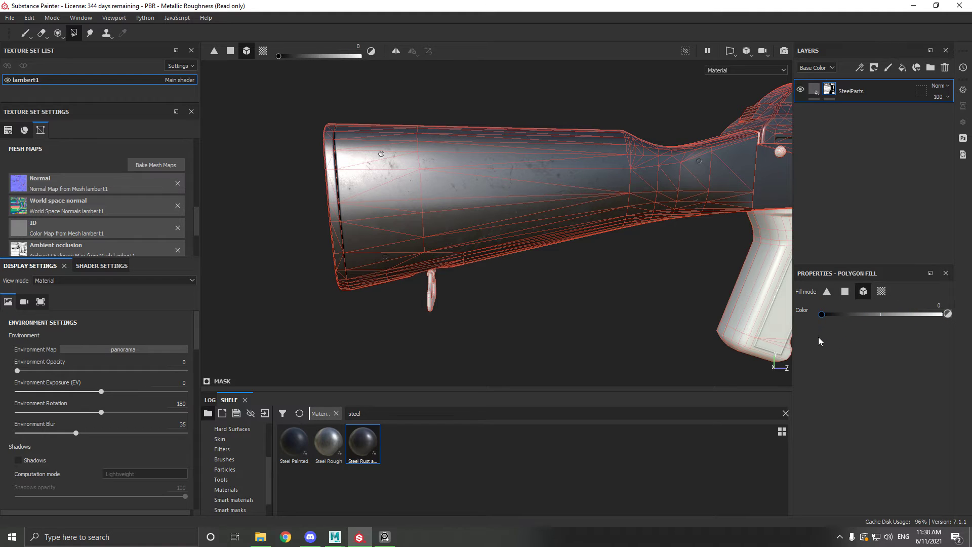
pyautogui.click(843, 293)
pyautogui.keyDown('alt'); pyautogui.moveTo(380, 262); pyautogui.dragTo(376, 253); pyautogui.keyUp('alt')
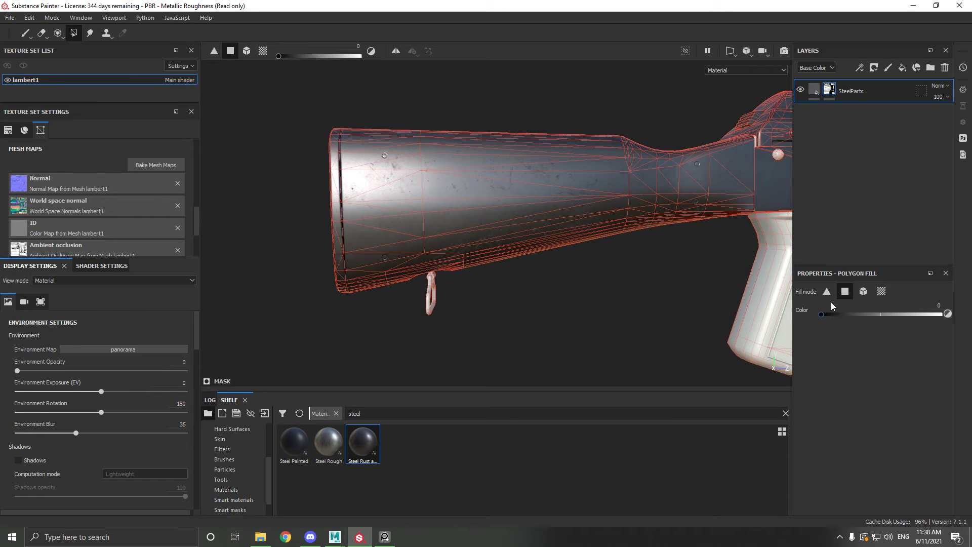
pyautogui.keyDown('alt'); pyautogui.moveTo(345, 181); pyautogui.dragTo(439, 206, button='middle'); pyautogui.keyUp('alt')
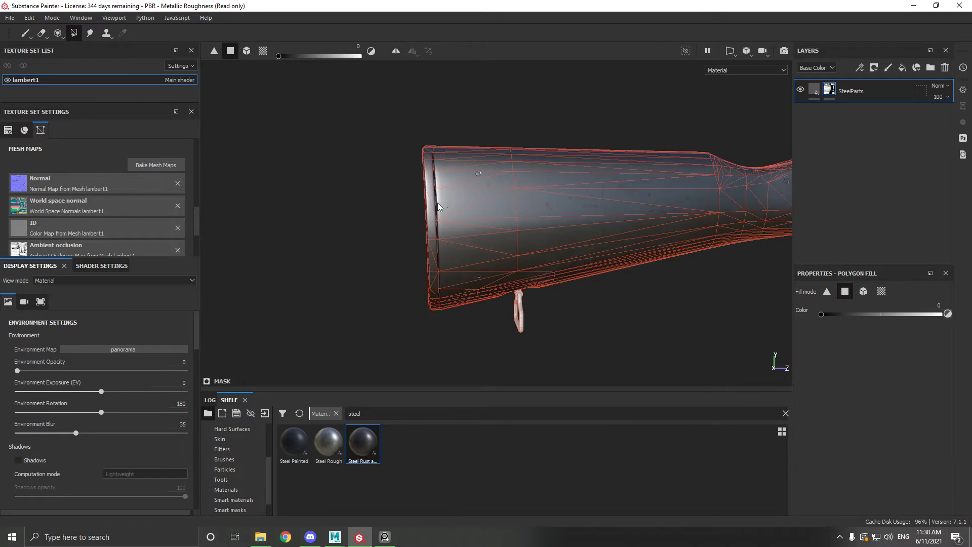
pyautogui.keyDown('alt'); pyautogui.moveTo(441, 118); pyautogui.dragTo(388, 121); pyautogui.keyUp('alt')
pyautogui.moveTo(364, 171); pyautogui.dragTo(415, 336)
pyautogui.keyDown('alt'); pyautogui.moveTo(479, 311); pyautogui.dragTo(307, 290, button='middle'); pyautogui.keyUp('alt')
pyautogui.moveTo(535, 92); pyautogui.dragTo(473, 284)
pyautogui.keyDown('alt'); pyautogui.moveTo(503, 267); pyautogui.dragTo(371, 260, button='middle'); pyautogui.keyUp('alt')
pyautogui.moveTo(377, 89); pyautogui.dragTo(501, 265)
pyautogui.keyDown('alt'); pyautogui.moveTo(412, 222); pyautogui.dragTo(682, 238, button='middle'); pyautogui.keyUp('alt')
pyautogui.moveTo(451, 112); pyautogui.dragTo(438, 299)
pyautogui.keyDown('alt'); pyautogui.moveTo(439, 300); pyautogui.dragTo(438, 259, button='middle'); pyautogui.keyUp('alt')
pyautogui.keyDown('alt'); pyautogui.moveTo(437, 259); pyautogui.dragTo(522, 295); pyautogui.keyUp('alt')
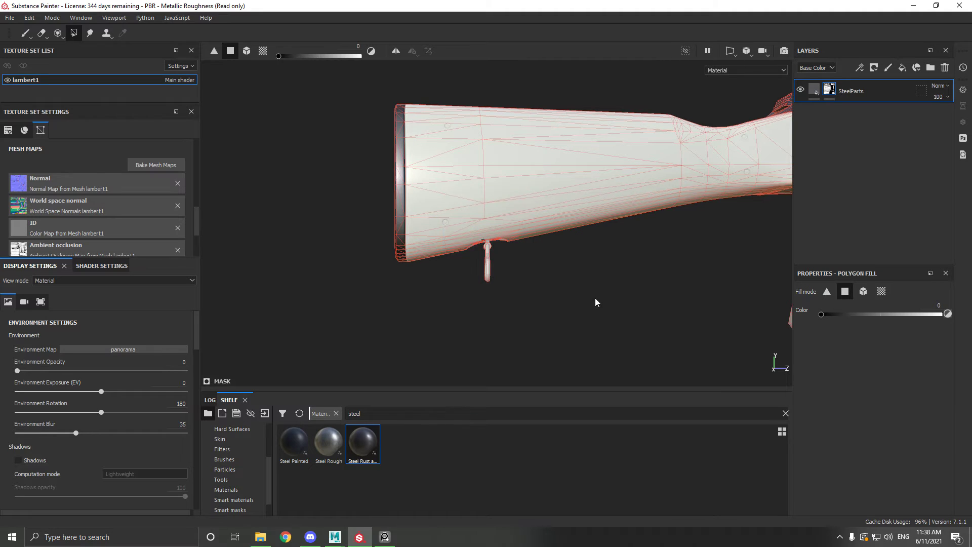
# Restore the fill value to 1 in mesh fill mode and fill the tang behind the receiver in the SteelParts mask.
pyautogui.keyDown('alt'); pyautogui.moveTo(595, 298); pyautogui.dragTo(427, 307, button='middle'); pyautogui.keyUp('alt')
pyautogui.keyDown('alt'); pyautogui.moveTo(633, 237); pyautogui.dragTo(532, 243, button='middle'); pyautogui.keyUp('alt')
pyautogui.keyDown('alt'); pyautogui.moveTo(754, 253); pyautogui.dragTo(482, 280, button='middle'); pyautogui.keyUp('alt')
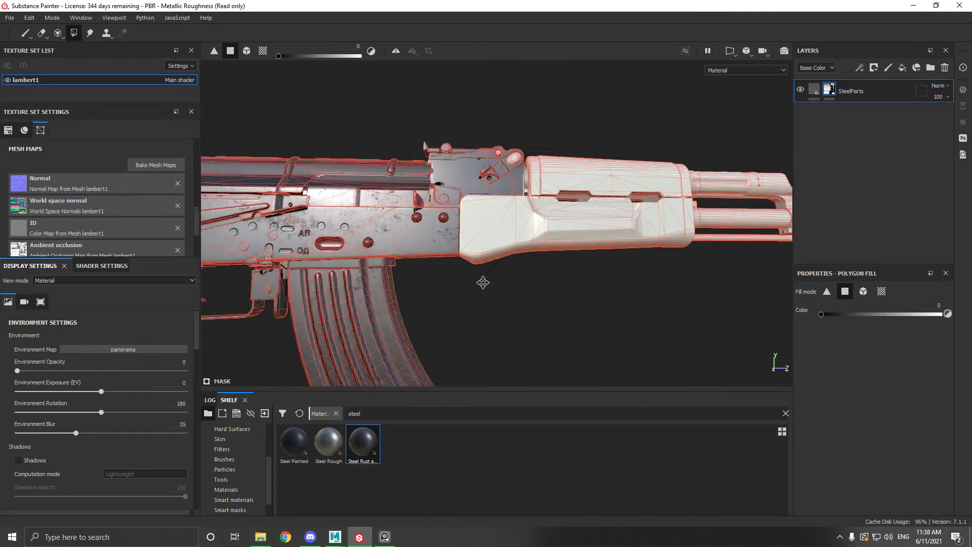
pyautogui.keyDown('alt'); pyautogui.moveTo(228, 235); pyautogui.dragTo(784, 310, button='middle'); pyautogui.keyUp('alt')
pyautogui.moveTo(825, 317); pyautogui.dragTo(970, 327)
pyautogui.click(863, 292)
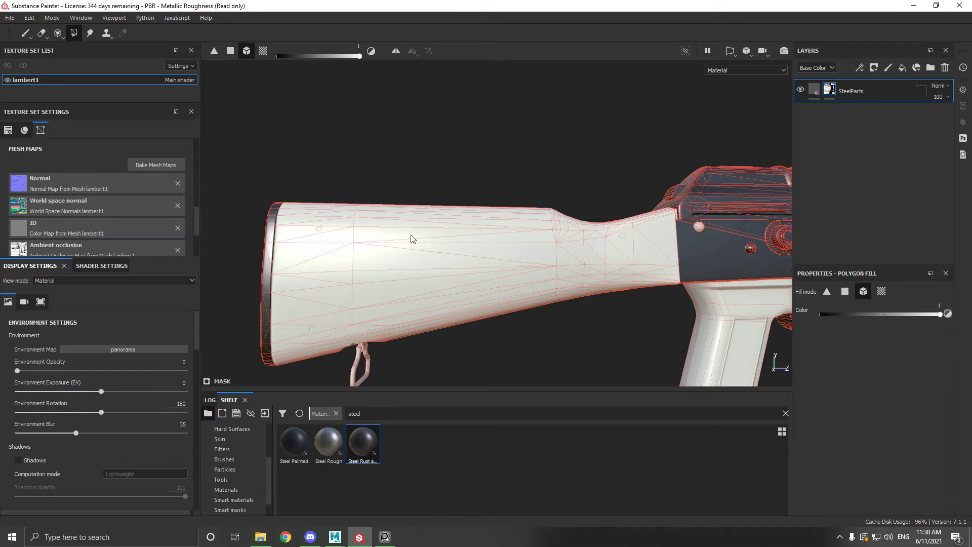
pyautogui.keyDown('alt'); pyautogui.moveTo(413, 234); pyautogui.dragTo(350, 210, button='middle'); pyautogui.keyUp('alt')
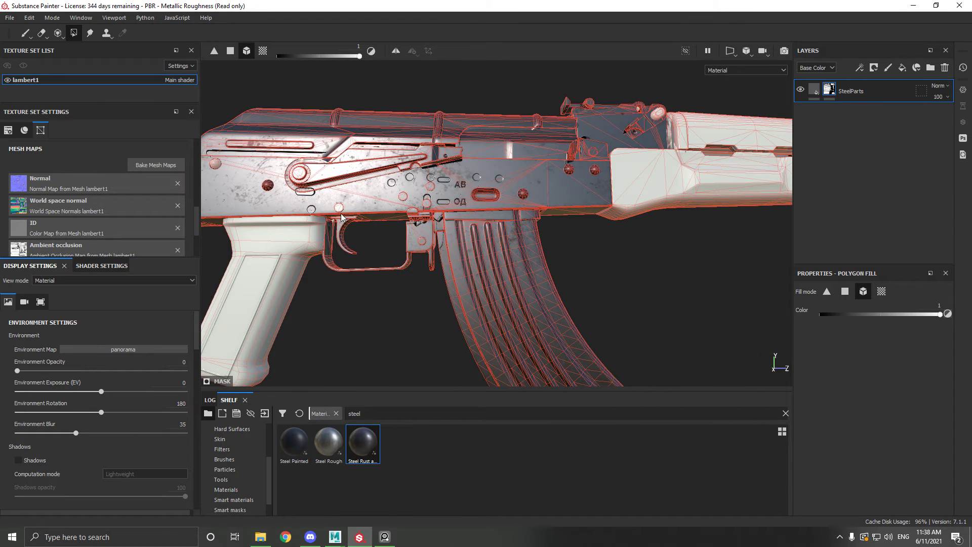
pyautogui.keyDown('alt'); pyautogui.moveTo(325, 202); pyautogui.dragTo(255, 190, button='right'); pyautogui.keyUp('alt')
pyautogui.keyDown('alt'); pyautogui.moveTo(255, 190); pyautogui.dragTo(358, 232, button='middle'); pyautogui.keyUp('alt')
pyautogui.keyDown('alt'); pyautogui.moveTo(358, 232); pyautogui.dragTo(487, 274); pyautogui.keyUp('alt')
pyautogui.click(483, 294)
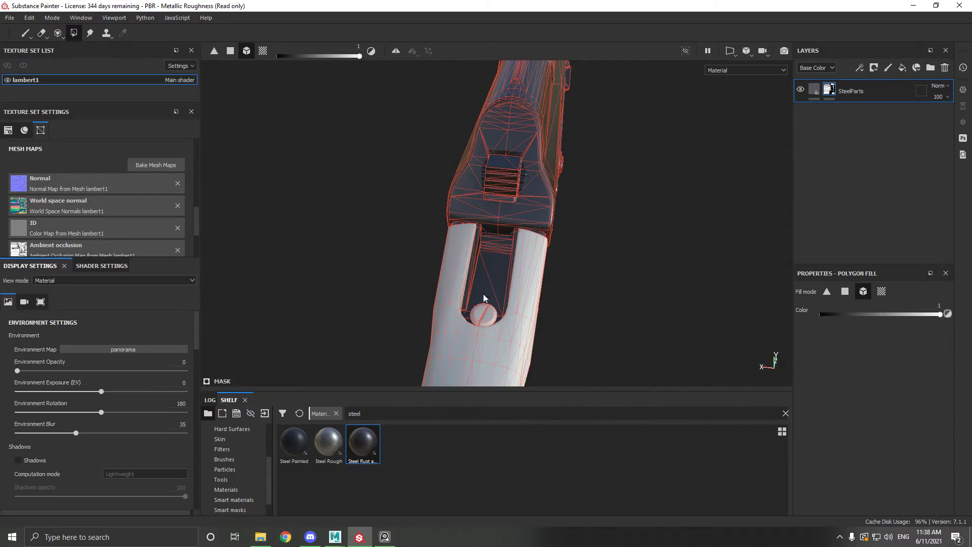
# Fill the front sight and the muzzle-end parts together in the SteelParts mask.
pyautogui.keyDown('alt'); pyautogui.moveTo(481, 311); pyautogui.dragTo(613, 324); pyautogui.keyUp('alt')
pyautogui.keyDown('alt'); pyautogui.moveTo(613, 324); pyautogui.dragTo(798, 273, button='middle'); pyautogui.keyUp('alt')
pyautogui.keyDown('alt'); pyautogui.moveTo(798, 274); pyautogui.dragTo(606, 219); pyautogui.keyUp('alt')
pyautogui.keyDown('alt'); pyautogui.moveTo(606, 219); pyautogui.dragTo(393, 225, button='middle'); pyautogui.keyUp('alt')
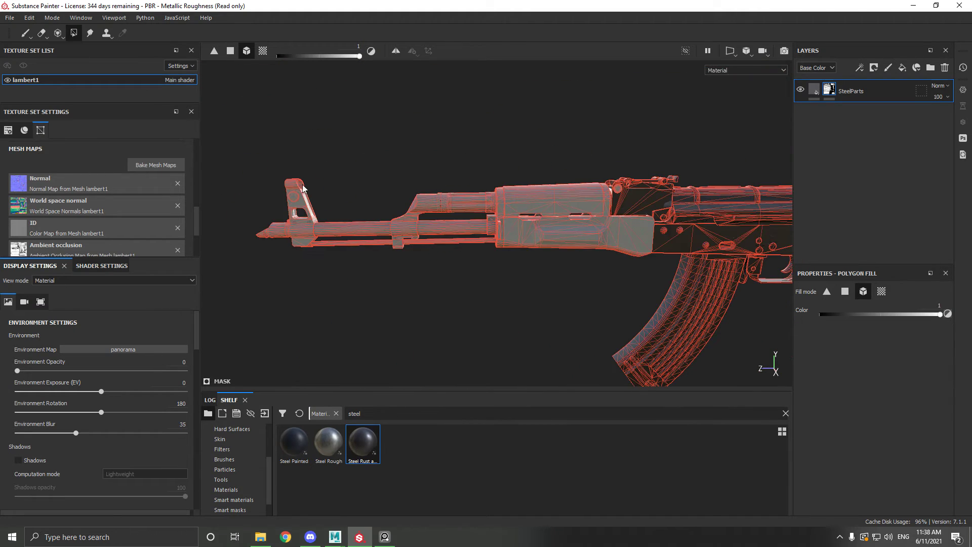
pyautogui.moveTo(219, 148); pyautogui.dragTo(454, 242)
# Check the barrel and handguard for missed metal and fill the small lever at the handguard's front in the SteelParts mask.
pyautogui.keyDown('alt'); pyautogui.moveTo(454, 242); pyautogui.dragTo(672, 257, button='middle'); pyautogui.keyUp('alt')
pyautogui.keyDown('alt'); pyautogui.moveTo(673, 258); pyautogui.dragTo(563, 205); pyautogui.keyUp('alt')
pyautogui.keyDown('alt'); pyautogui.moveTo(563, 205); pyautogui.dragTo(352, 256, button='right'); pyautogui.keyUp('alt')
pyautogui.keyDown('alt'); pyautogui.moveTo(354, 256); pyautogui.dragTo(738, 194); pyautogui.keyUp('alt')
pyautogui.keyDown('alt'); pyautogui.moveTo(739, 194); pyautogui.dragTo(411, 218, button='right'); pyautogui.keyUp('alt')
pyautogui.keyDown('alt'); pyautogui.moveTo(410, 217); pyautogui.dragTo(488, 219, button='middle'); pyautogui.keyUp('alt')
pyautogui.keyDown('alt'); pyautogui.moveTo(488, 220); pyautogui.dragTo(391, 258, button='right'); pyautogui.keyUp('alt')
pyautogui.keyDown('alt'); pyautogui.moveTo(390, 259); pyautogui.dragTo(532, 259); pyautogui.keyUp('alt')
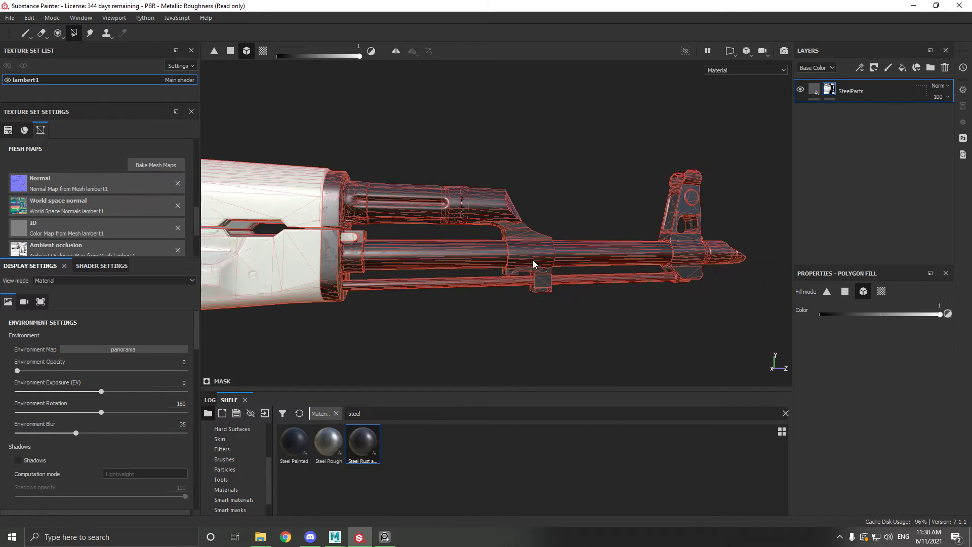
pyautogui.keyDown('alt'); pyautogui.moveTo(533, 260); pyautogui.dragTo(319, 201, button='right'); pyautogui.keyUp('alt')
pyautogui.keyDown('alt'); pyautogui.moveTo(319, 200); pyautogui.dragTo(546, 228, button='middle'); pyautogui.keyUp('alt')
pyautogui.keyDown('alt'); pyautogui.moveTo(547, 228); pyautogui.dragTo(342, 261); pyautogui.keyUp('alt')
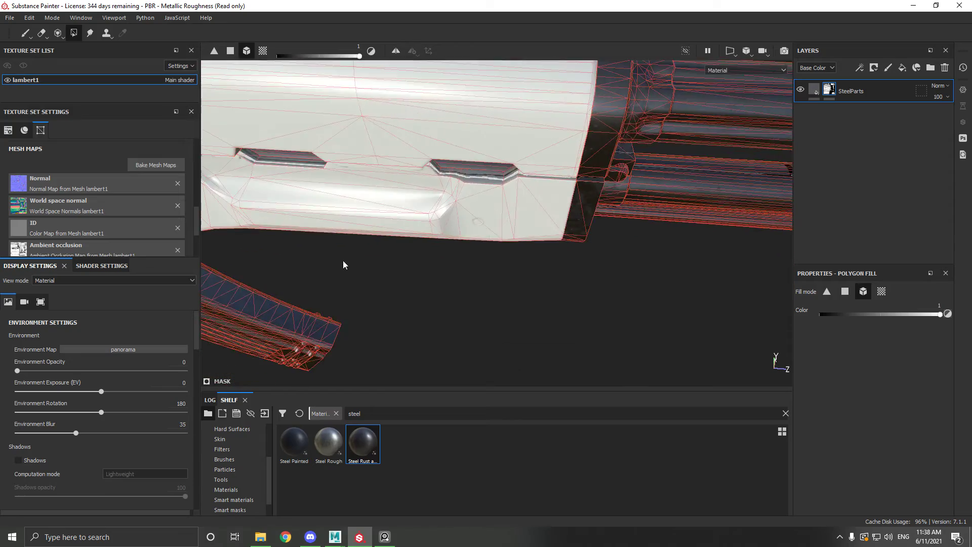
pyautogui.keyDown('alt'); pyautogui.moveTo(342, 261); pyautogui.dragTo(456, 242, button='middle'); pyautogui.keyUp('alt')
pyautogui.keyDown('alt'); pyautogui.moveTo(456, 242); pyautogui.dragTo(362, 252, button='right'); pyautogui.keyUp('alt')
# Fill the two butt plate screws and the sling loop under the stock in the SteelParts mask.
pyautogui.keyDown('alt'); pyautogui.moveTo(416, 284); pyautogui.dragTo(420, 218); pyautogui.keyUp('alt')
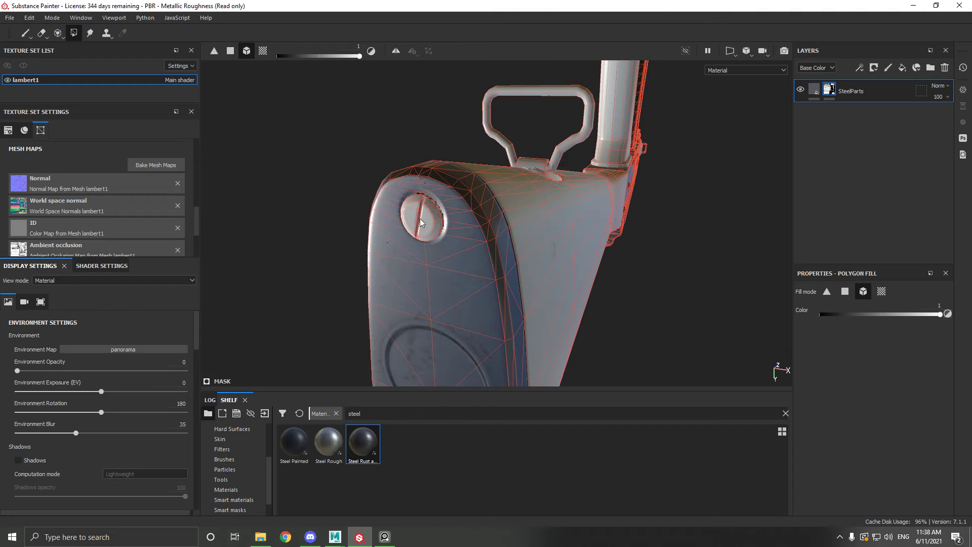
pyautogui.keyDown('alt'); pyautogui.moveTo(423, 264); pyautogui.dragTo(448, 108); pyautogui.keyUp('alt')
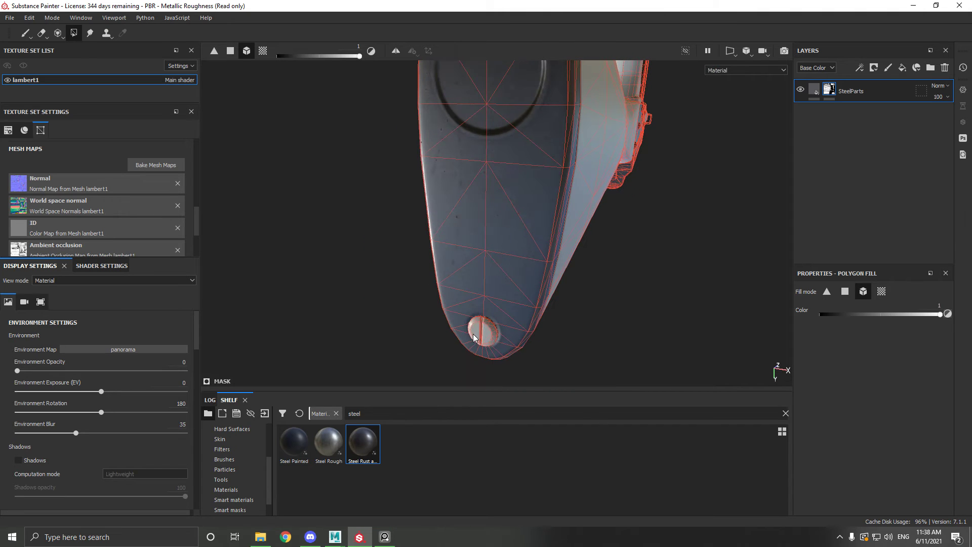
pyautogui.keyDown('alt'); pyautogui.moveTo(562, 142); pyautogui.dragTo(366, 349); pyautogui.keyUp('alt')
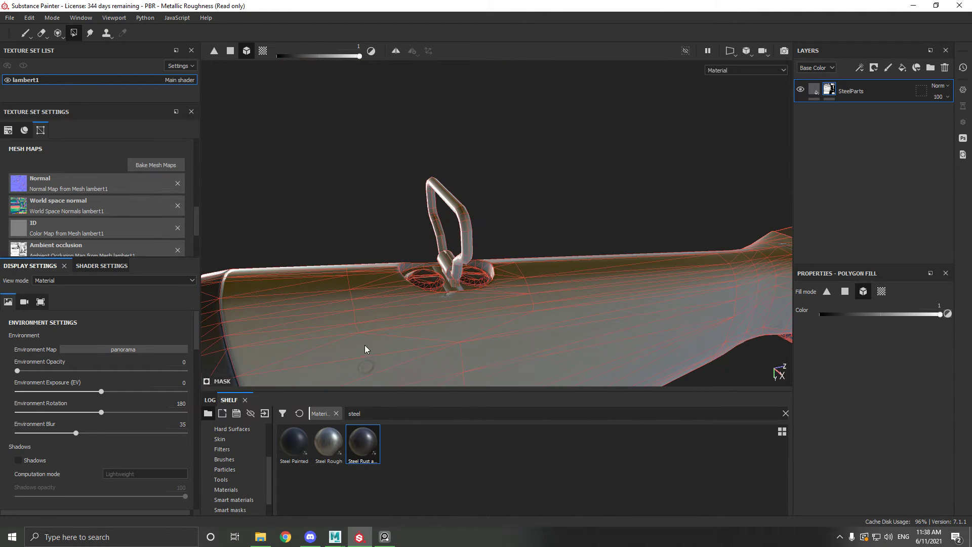
pyautogui.keyDown('alt'); pyautogui.moveTo(454, 203); pyautogui.dragTo(478, 257); pyautogui.keyUp('alt')
pyautogui.keyDown('alt'); pyautogui.moveTo(507, 134); pyautogui.dragTo(345, 196, button='middle'); pyautogui.keyUp('alt')
pyautogui.keyDown('alt'); pyautogui.moveTo(345, 196); pyautogui.dragTo(563, 192); pyautogui.keyUp('alt')
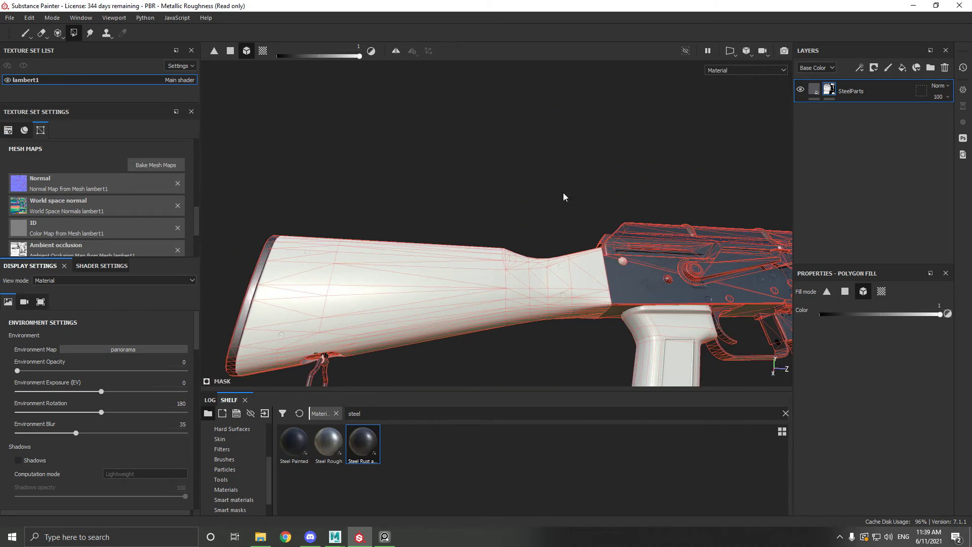
# Review the receiver, handguard and barrel for missed steel parts, and switch to the Paint tool to see the rifle without its wireframe.
pyautogui.keyDown('alt'); pyautogui.moveTo(563, 193); pyautogui.dragTo(322, 147, button='middle'); pyautogui.keyUp('alt')
pyautogui.keyDown('alt'); pyautogui.moveTo(322, 146); pyautogui.dragTo(639, 192); pyautogui.keyUp('alt')
pyautogui.keyDown('alt'); pyautogui.moveTo(639, 191); pyautogui.dragTo(544, 211, button='right'); pyautogui.keyUp('alt')
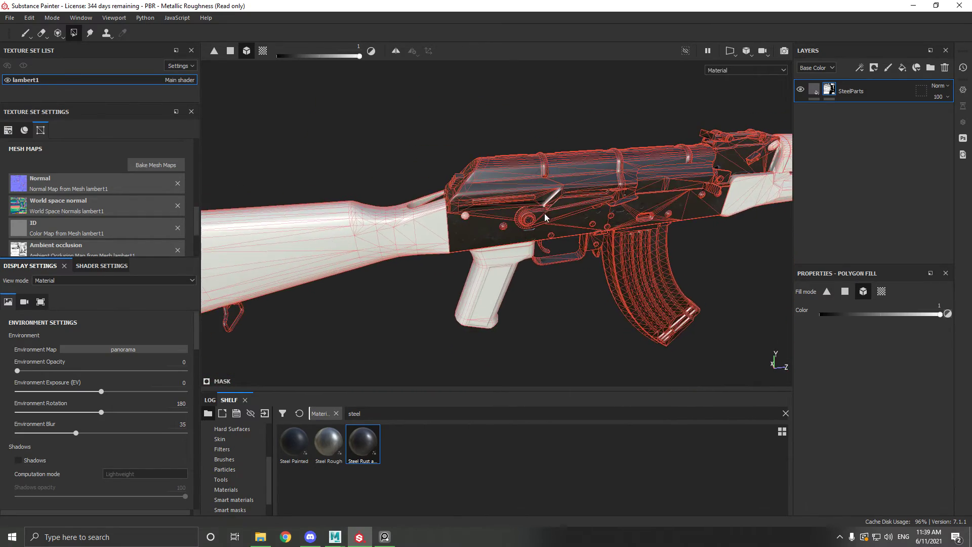
pyautogui.keyDown('alt'); pyautogui.moveTo(523, 204); pyautogui.dragTo(624, 114); pyautogui.keyUp('alt')
pyautogui.keyDown('alt'); pyautogui.moveTo(624, 114); pyautogui.dragTo(365, 126, button='middle'); pyautogui.keyUp('alt')
pyautogui.keyDown('alt'); pyautogui.moveTo(365, 126); pyautogui.dragTo(559, 234); pyautogui.keyUp('alt')
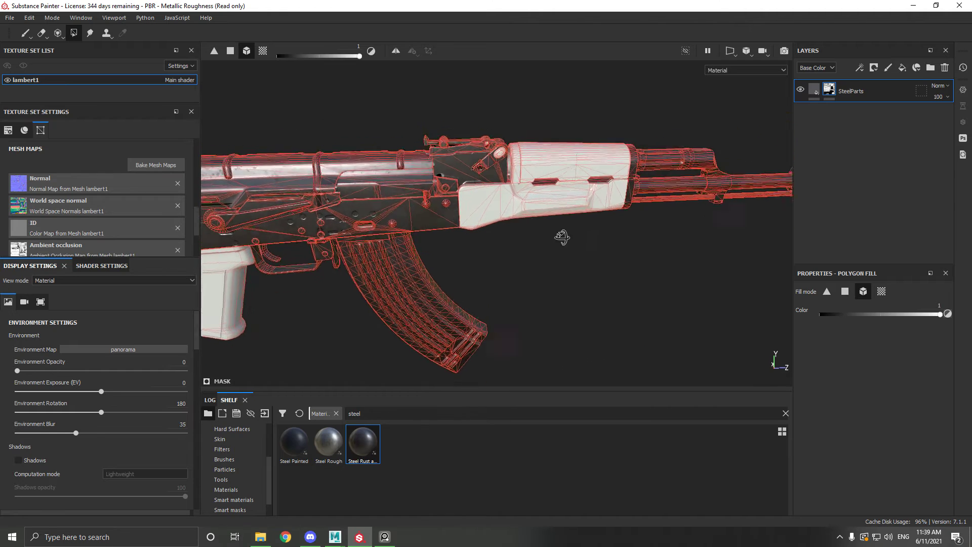
pyautogui.keyDown('alt'); pyautogui.moveTo(560, 234); pyautogui.dragTo(402, 136, button='right'); pyautogui.keyUp('alt')
pyautogui.click(26, 32)
pyautogui.moveTo(378, 296)
pyautogui.keyDown('alt'); pyautogui.mouseDown(button='right')
pyautogui.moveTo(524, 365)
pyautogui.moveTo(514, 325)
pyautogui.mouseUp(button='right'); pyautogui.keyUp('alt')
pyautogui.moveTo(515, 325)
pyautogui.keyDown('alt'); pyautogui.mouseDown()
pyautogui.moveTo(415, 305)
pyautogui.moveTo(482, 269)
pyautogui.moveTo(642, 295)
pyautogui.moveTo(400, 250)
pyautogui.moveTo(646, 241)
pyautogui.moveTo(651, 226)
pyautogui.moveTo(436, 253)
pyautogui.mouseUp(); pyautogui.keyUp('alt')
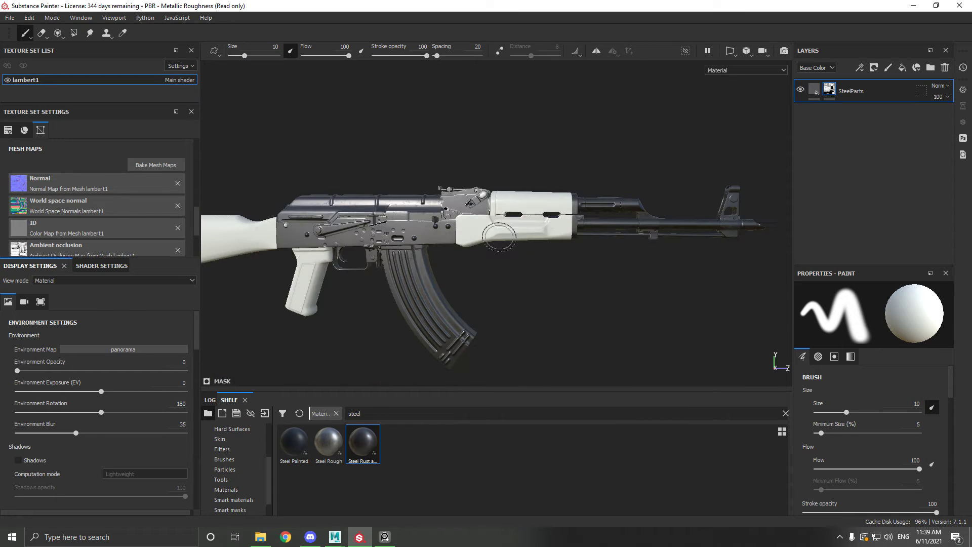
pyautogui.moveTo(435, 254)
pyautogui.keyDown('alt'); pyautogui.mouseDown(button='middle')
pyautogui.moveTo(397, 259)
pyautogui.moveTo(442, 265)
pyautogui.mouseUp(button='middle'); pyautogui.keyUp('alt')
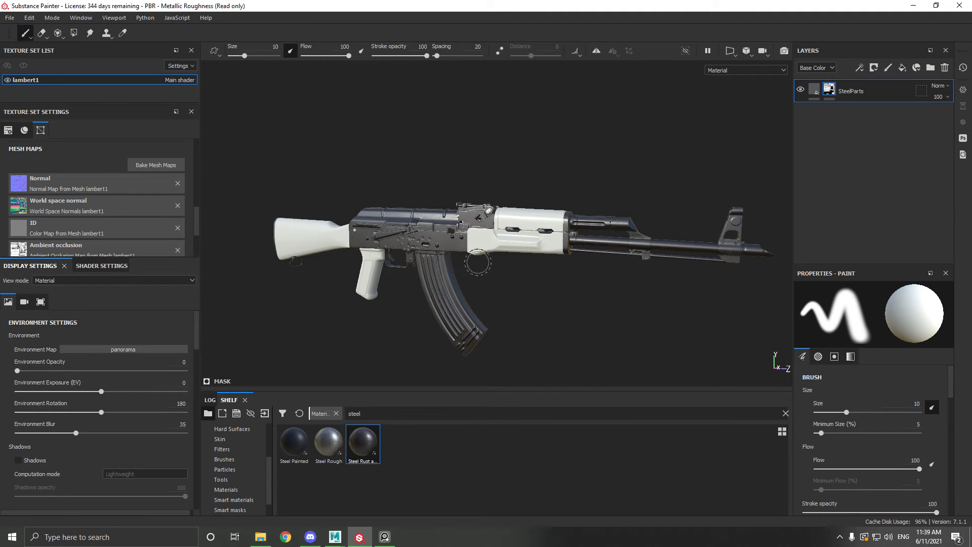
# Search the materials for "wood" and add Wood Walnut as a fill layer beneath SteelParts.
pyautogui.doubleClick(351, 419)
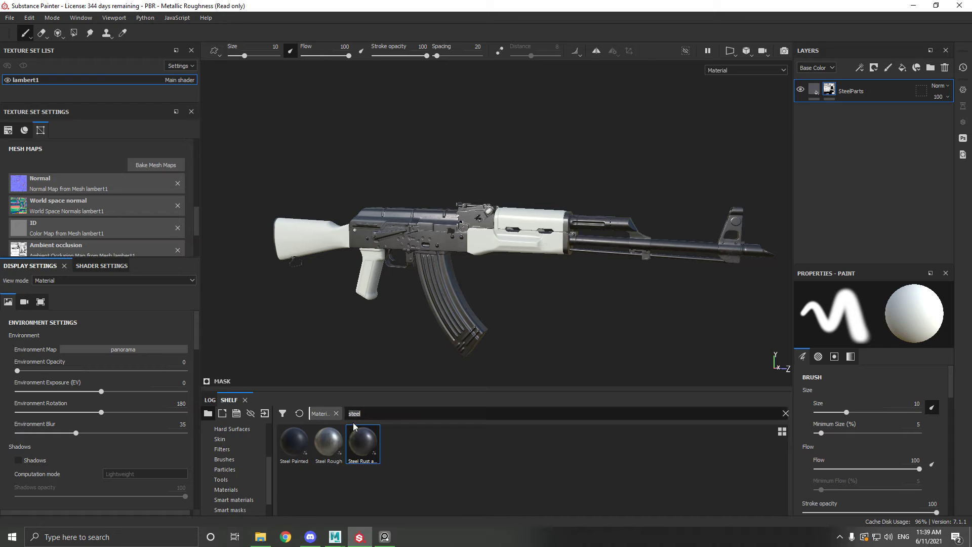
pyautogui.write('wood')
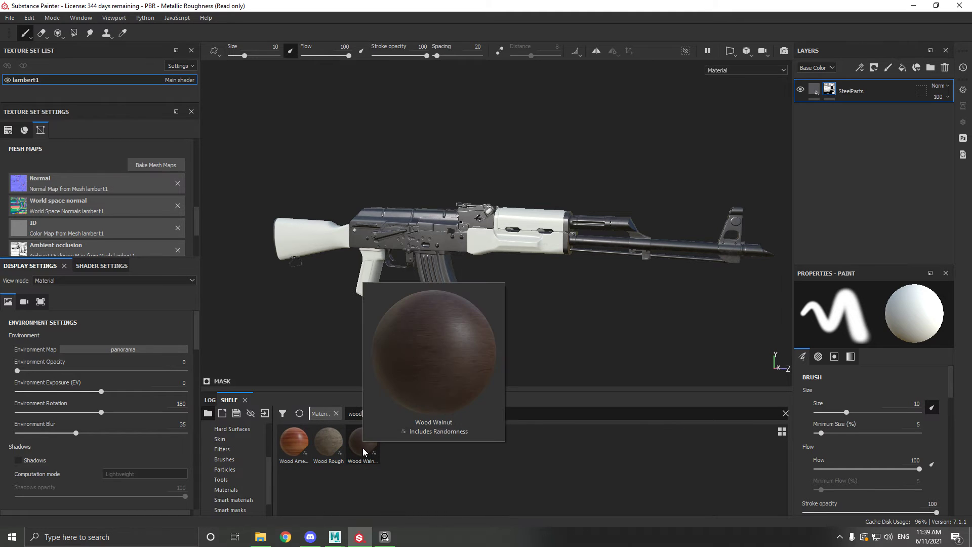
pyautogui.moveTo(363, 447); pyautogui.dragTo(826, 149)
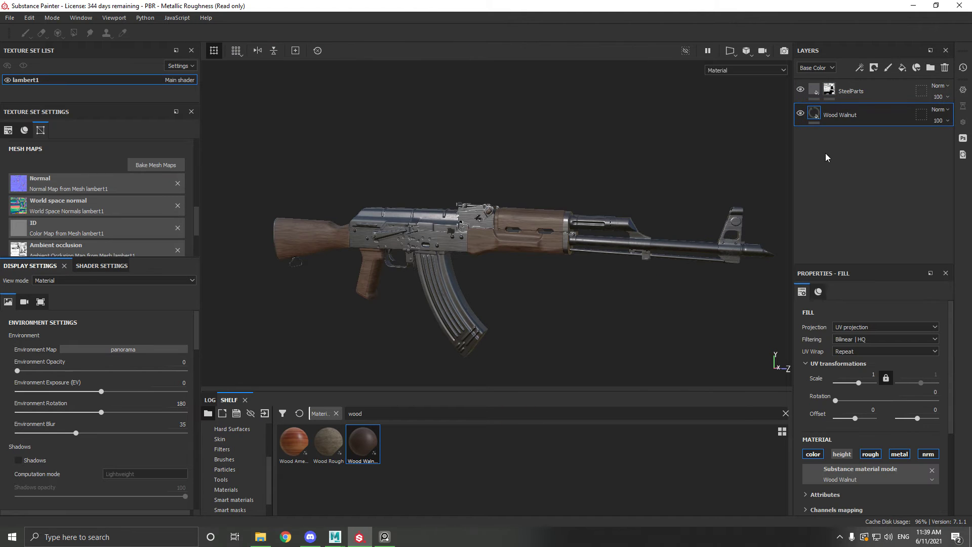
# Add a black mask to the Wood Walnut layer and rename the layer StockAndGrip.
pyautogui.rightClick(836, 115)
pyautogui.click(815, 144)
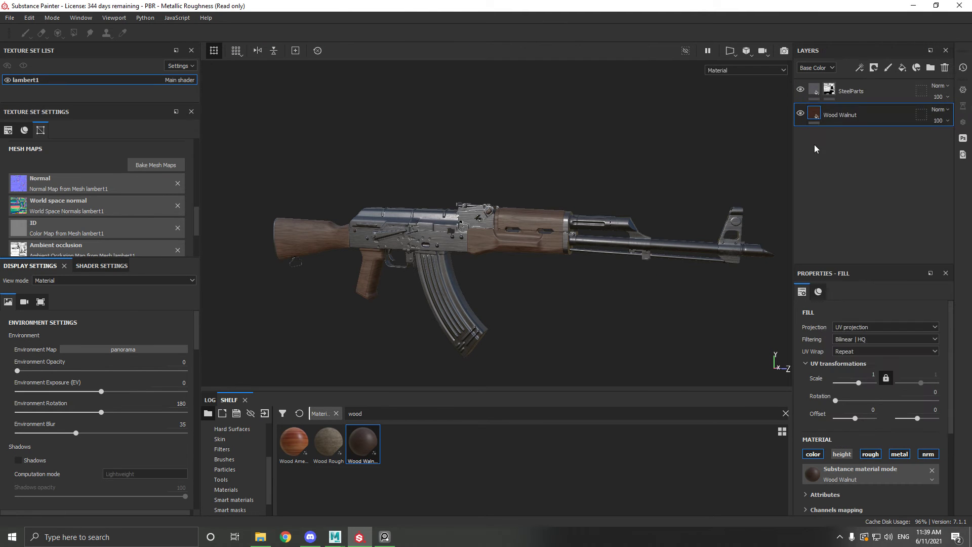
pyautogui.rightClick(839, 114)
pyautogui.click(870, 21)
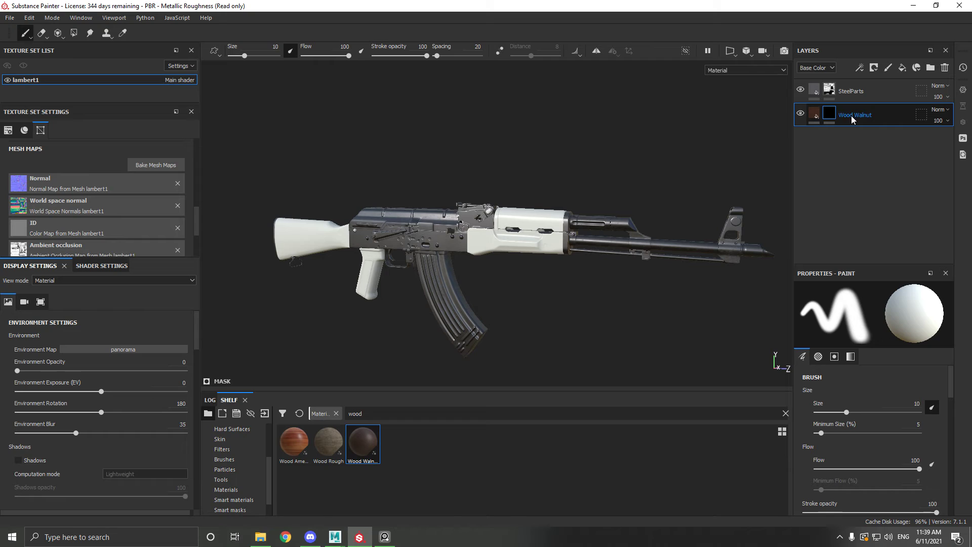
pyautogui.doubleClick(852, 115)
pyautogui.write('W')
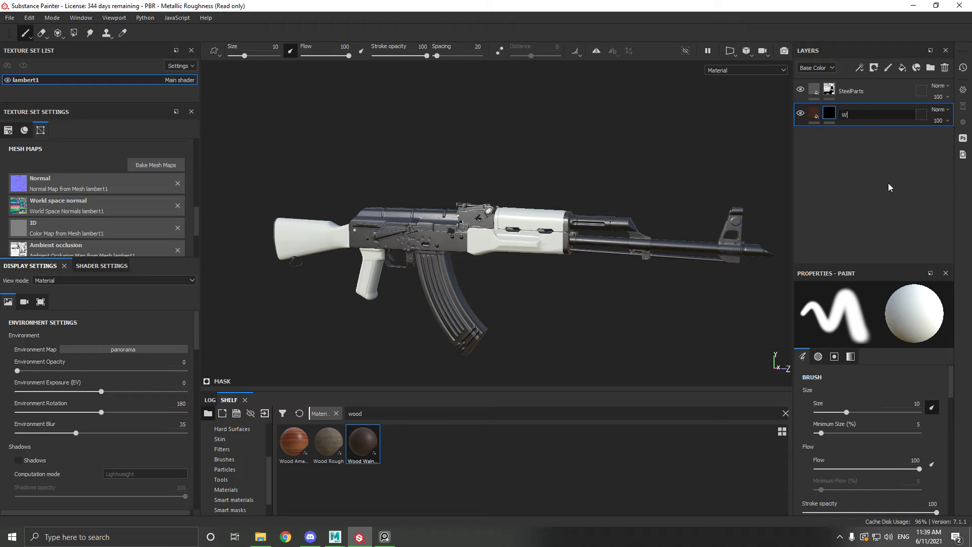
pyautogui.press('BackSpace')
pyautogui.write('StockAndGrip')
pyautogui.press('Return')
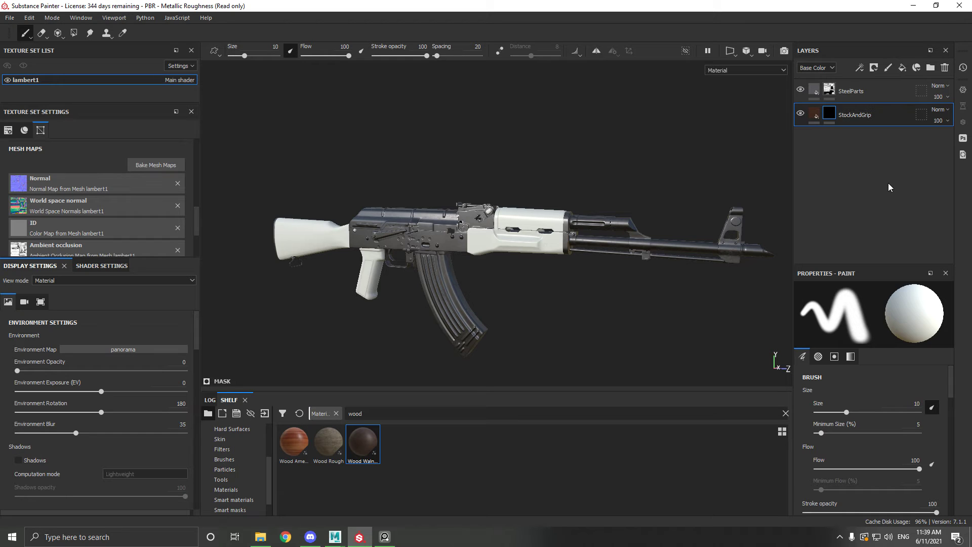
# Fill the lower handguard, upper handguard and stock meshes in the StockAndGrip mask with whole-mesh Polygon Fill.
pyautogui.click(74, 34)
pyautogui.scroll(2, 642, 253)
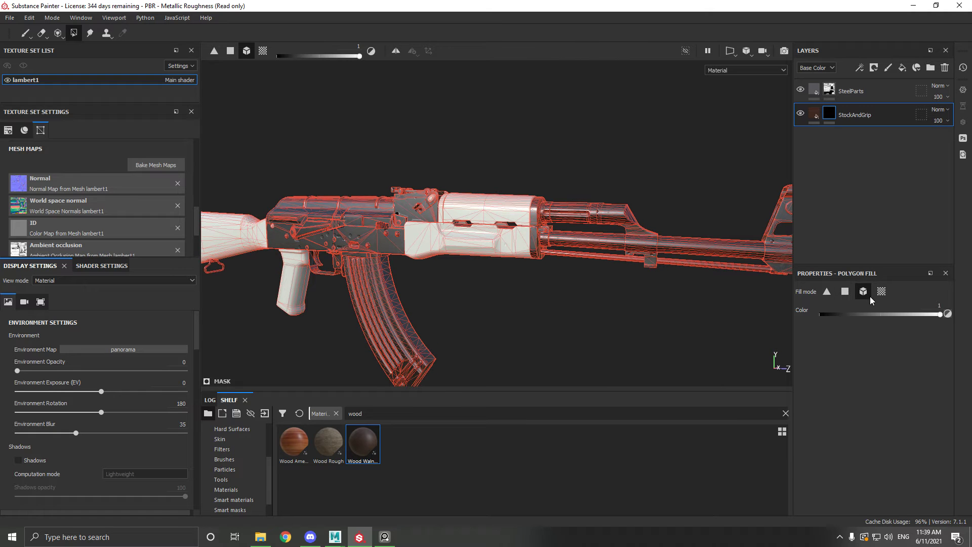
pyautogui.scroll(2, 537, 238)
pyautogui.click(451, 258)
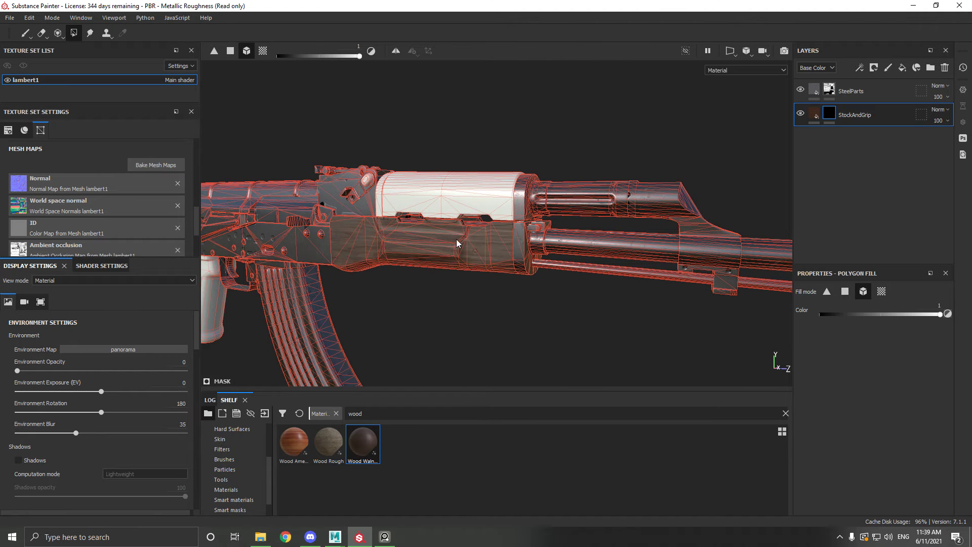
pyautogui.click(466, 194)
pyautogui.keyDown('alt'); pyautogui.moveTo(369, 272); pyautogui.dragTo(670, 280, button='middle'); pyautogui.keyUp('alt')
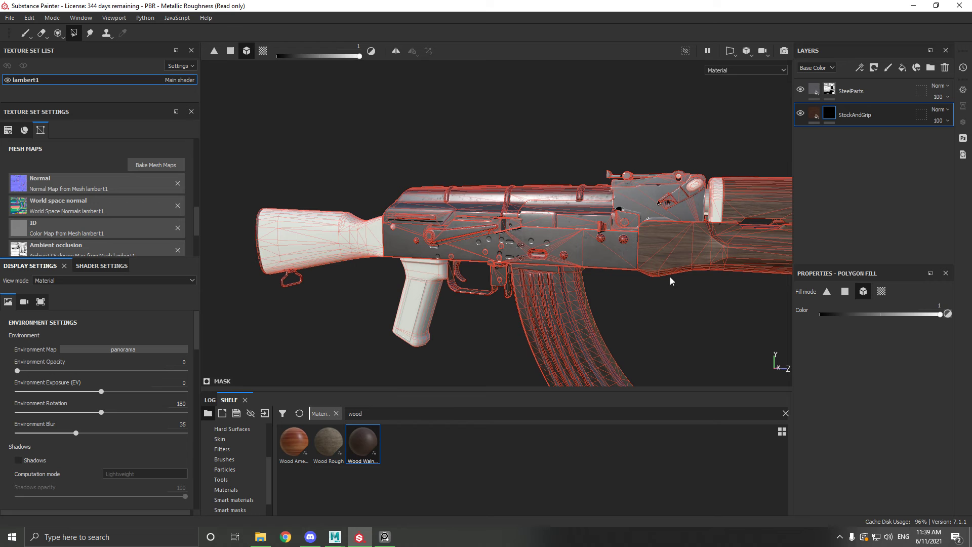
pyautogui.click(345, 248)
pyautogui.keyDown('alt'); pyautogui.moveTo(336, 256); pyautogui.dragTo(588, 291, button='middle'); pyautogui.keyUp('alt')
# Examine the wood grain on the stock and its edge at the butt plate without the wireframe, hiding and reshowing SteelParts to compare.
pyautogui.scroll(8, 479, 242)
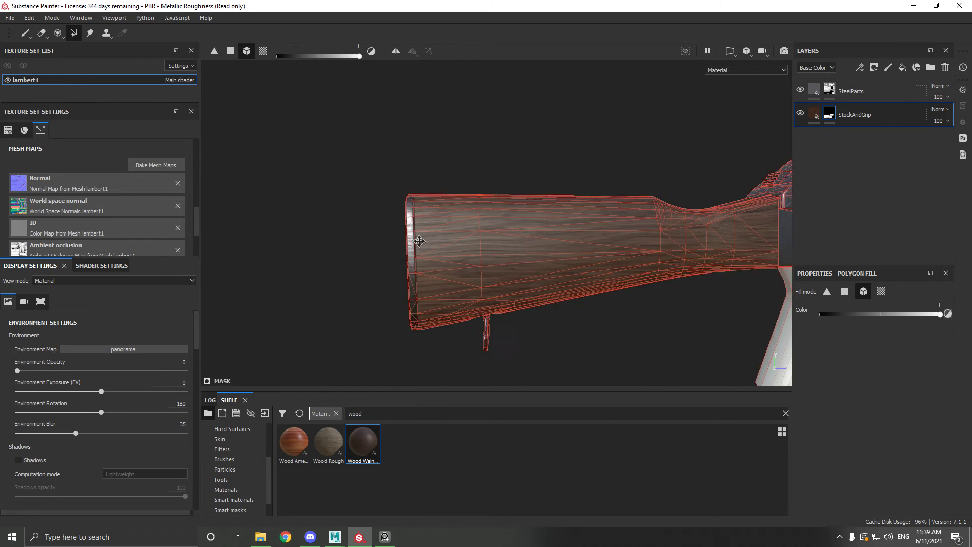
pyautogui.keyDown('alt'); pyautogui.moveTo(562, 258); pyautogui.dragTo(542, 276); pyautogui.keyUp('alt')
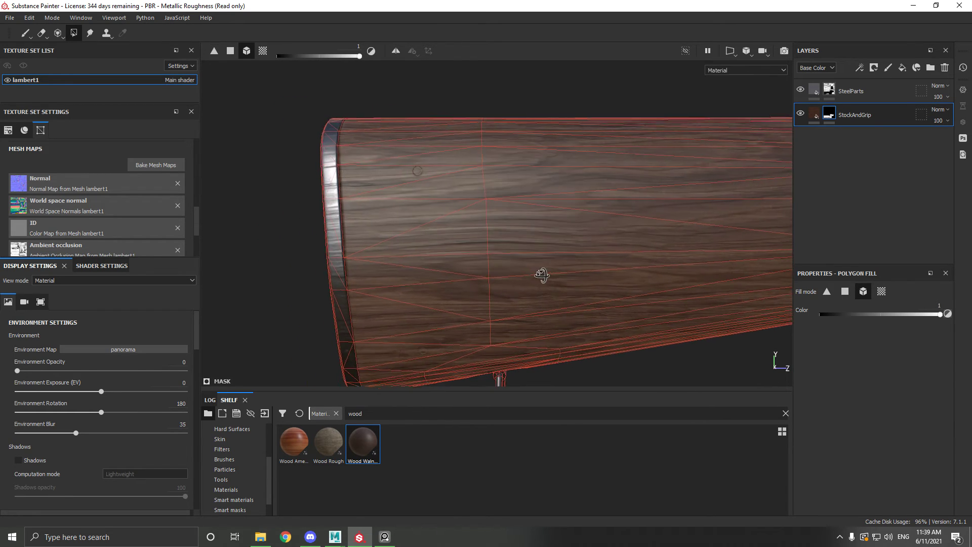
pyautogui.keyDown('alt'); pyautogui.moveTo(543, 275); pyautogui.dragTo(464, 247, button='middle'); pyautogui.keyUp('alt')
pyautogui.keyDown('alt'); pyautogui.moveTo(575, 281); pyautogui.dragTo(498, 281, button='middle'); pyautogui.keyUp('alt')
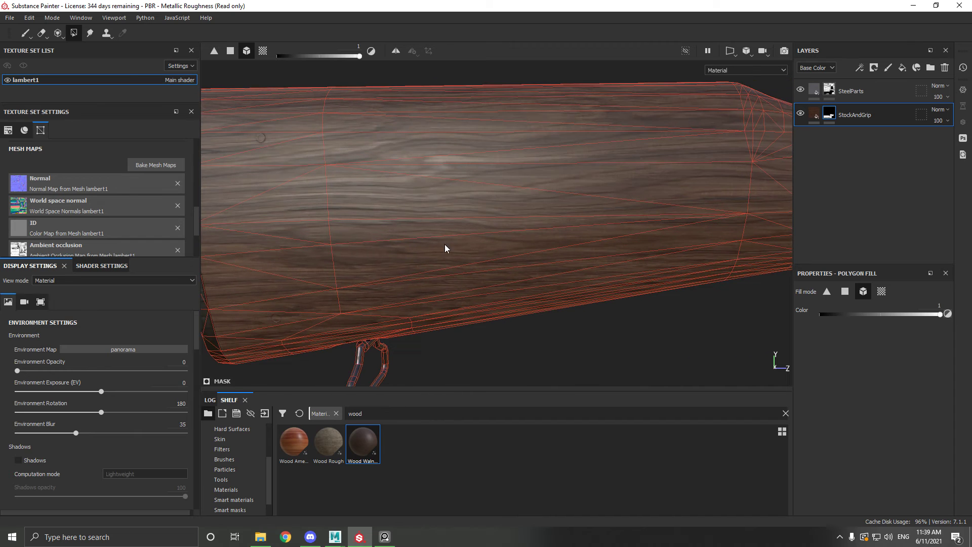
pyautogui.click(26, 34)
pyautogui.keyDown('alt'); pyautogui.moveTo(379, 177); pyautogui.dragTo(537, 180, button='middle'); pyautogui.keyUp('alt')
pyautogui.keyDown('alt'); pyautogui.moveTo(383, 215); pyautogui.dragTo(481, 220, button='middle'); pyautogui.keyUp('alt')
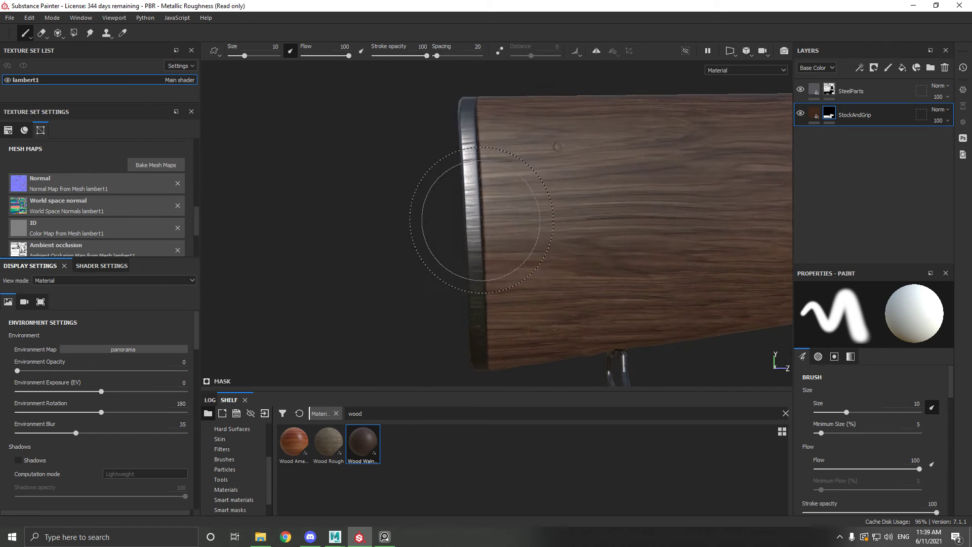
pyautogui.keyDown('alt'); pyautogui.moveTo(481, 220); pyautogui.dragTo(451, 152); pyautogui.keyUp('alt')
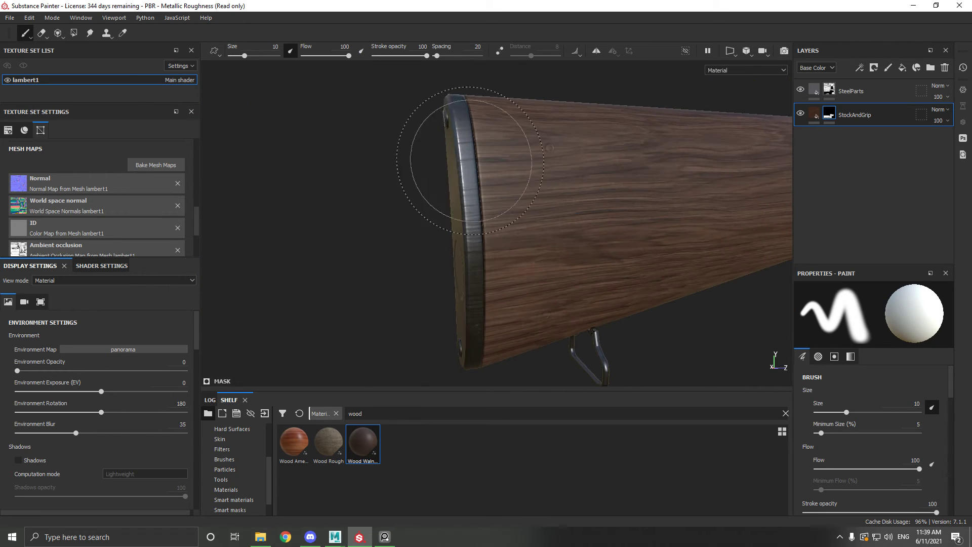
pyautogui.click(801, 89)
pyautogui.click(801, 89)
pyautogui.scroll(-5, 634, 199)
pyautogui.keyDown('alt'); pyautogui.moveTo(634, 199); pyautogui.dragTo(465, 238, button='middle'); pyautogui.keyUp('alt')
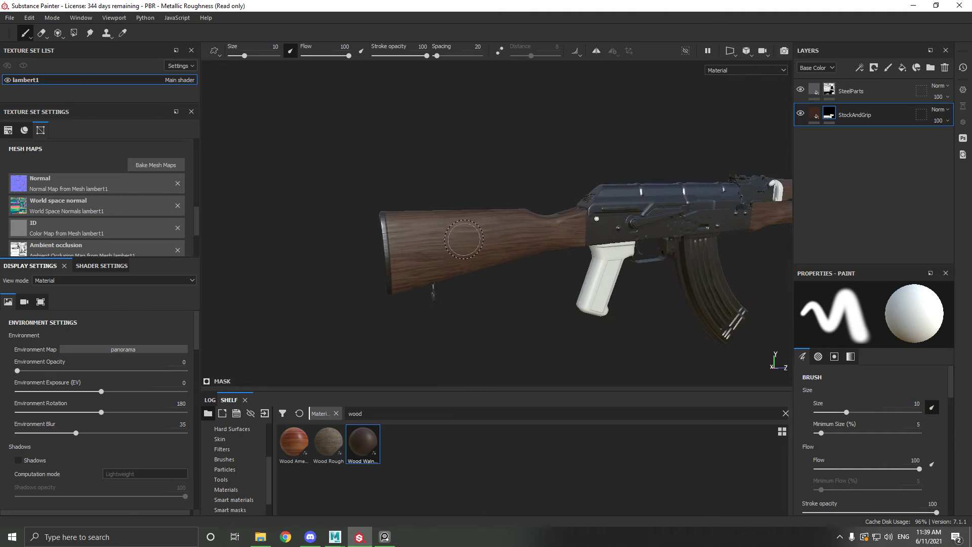
# Fill the unmasked collar and adjoining ring at the rear of the upper handguard in the SteelParts mask with whole-mesh Polygon Fill.
pyautogui.keyDown('alt'); pyautogui.moveTo(775, 245); pyautogui.dragTo(760, 243); pyautogui.keyUp('alt')
pyautogui.keyDown('alt'); pyautogui.moveTo(759, 243); pyautogui.dragTo(499, 235, button='middle'); pyautogui.keyUp('alt')
pyautogui.keyDown('alt'); pyautogui.moveTo(527, 239); pyautogui.dragTo(471, 231); pyautogui.keyUp('alt')
pyautogui.scroll(5, 492, 244)
pyautogui.scroll(2, 486, 218)
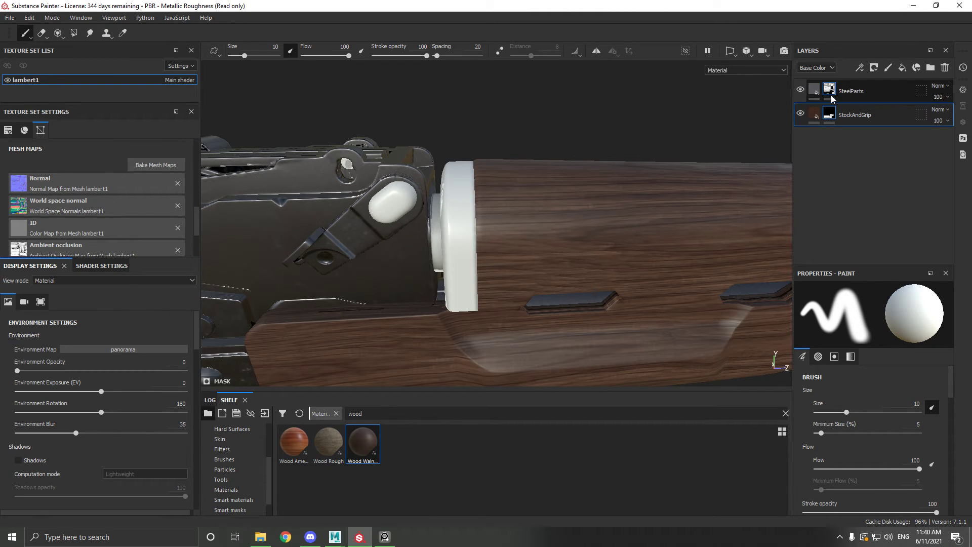
pyautogui.click(856, 92)
pyautogui.click(74, 32)
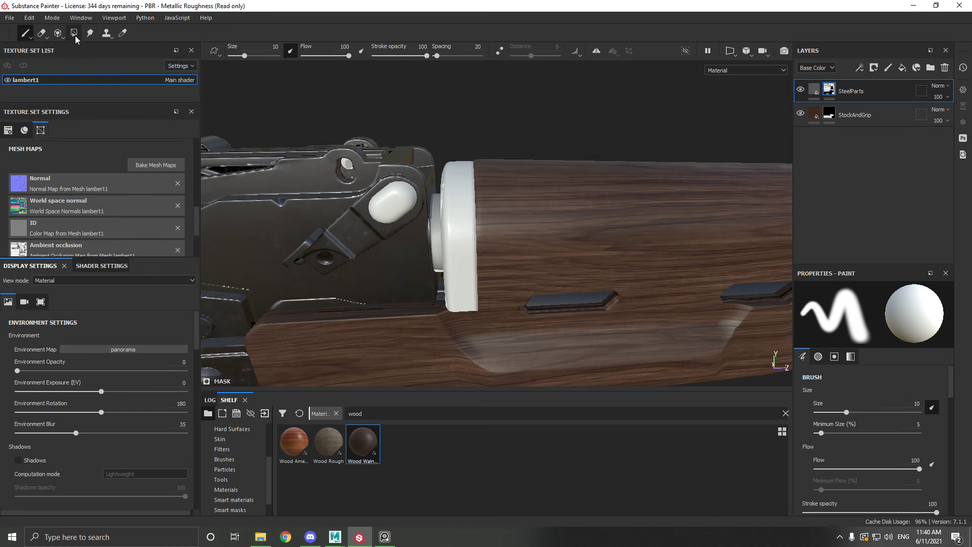
pyautogui.click(445, 211)
pyautogui.click(437, 218)
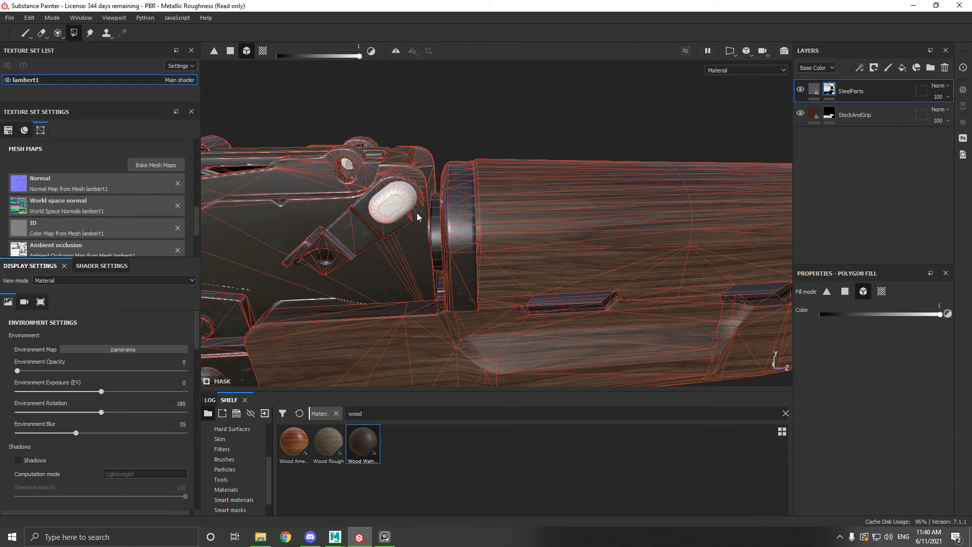
pyautogui.keyDown('alt'); pyautogui.moveTo(438, 154); pyautogui.dragTo(524, 247); pyautogui.keyUp('alt')
pyautogui.press('1')
pyautogui.moveTo(446, 243)
pyautogui.keyDown('alt'); pyautogui.mouseDown()
pyautogui.moveTo(475, 209)
pyautogui.moveTo(440, 235)
pyautogui.moveTo(499, 248)
pyautogui.moveTo(458, 246)
pyautogui.mouseUp(); pyautogui.keyUp('alt')
pyautogui.scroll(-2, 463, 223)
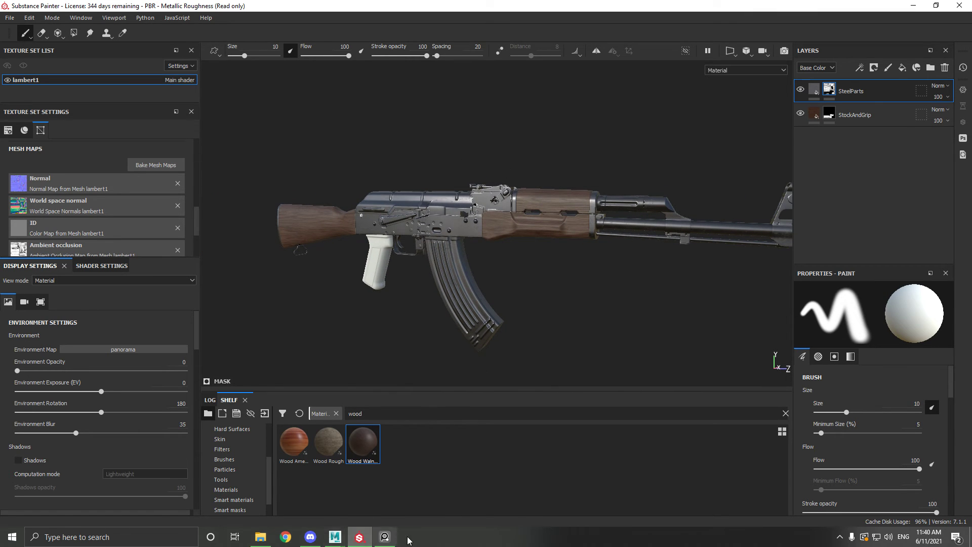
# Examine the pistol grip photos on the reference board for their material and colour, and return to the rifle model.
pyautogui.click(385, 537)
pyautogui.scroll(-6, 683, 251)
pyautogui.scroll(6, 445, 298)
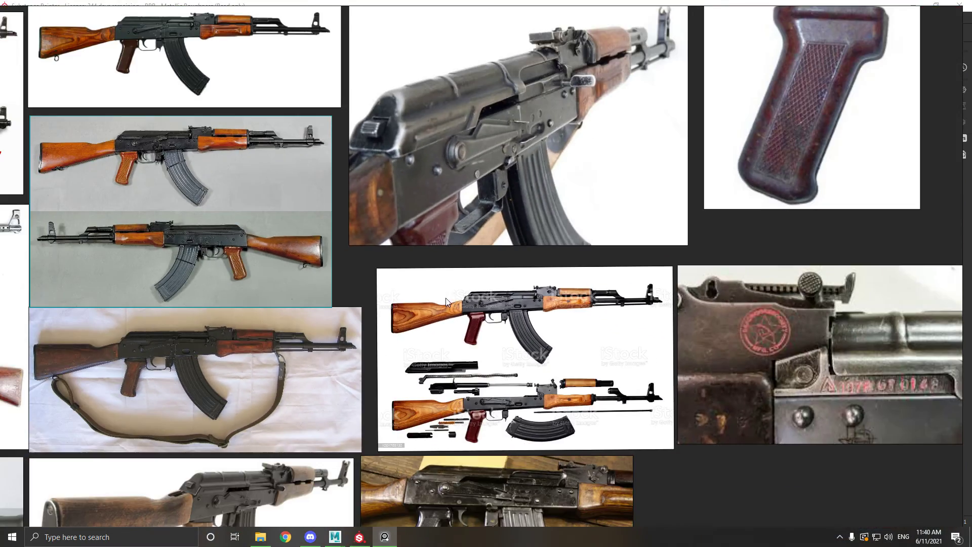
pyautogui.moveTo(805, 156); pyautogui.dragTo(63, 325, button='middle')
pyautogui.scroll(-5, 668, 165)
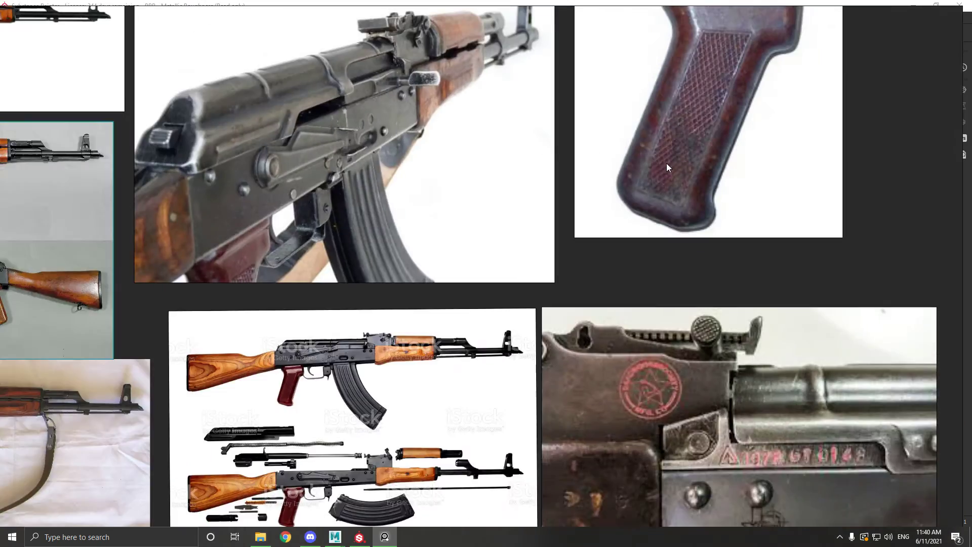
pyautogui.moveTo(658, 51); pyautogui.dragTo(501, 274, button='middle')
pyautogui.moveTo(402, 124); pyautogui.dragTo(491, 254, button='middle')
pyautogui.moveTo(288, 229); pyautogui.dragTo(364, 186, button='middle')
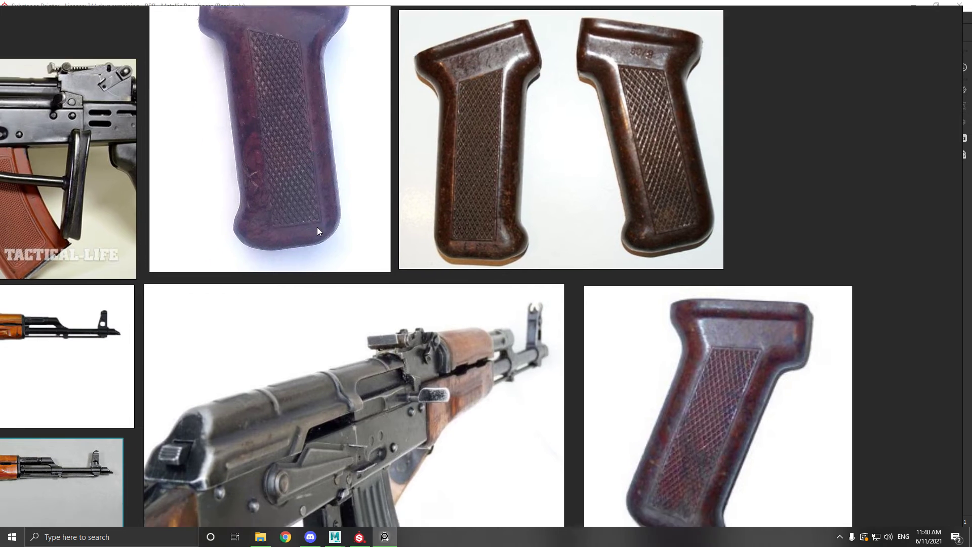
pyautogui.moveTo(317, 227); pyautogui.dragTo(446, 134, button='middle')
pyautogui.click(383, 537)
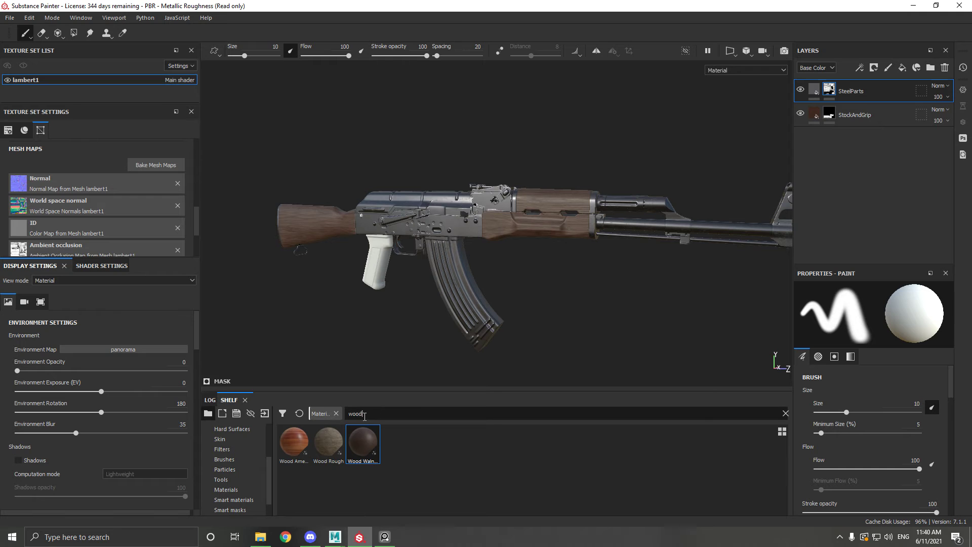
# Search the materials for "plast" and add Plastic Matte Pure as a fill layer beneath StockAndGrip.
pyautogui.press('BackSpace')
pyautogui.press('BackSpace')
pyautogui.press('BackSpace')
pyautogui.press('BackSpace')
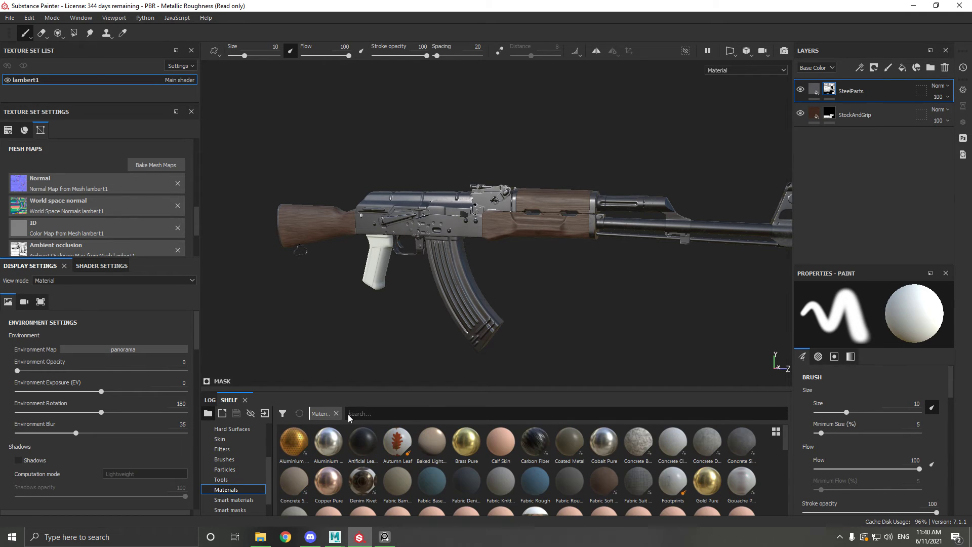
pyautogui.write('plast')
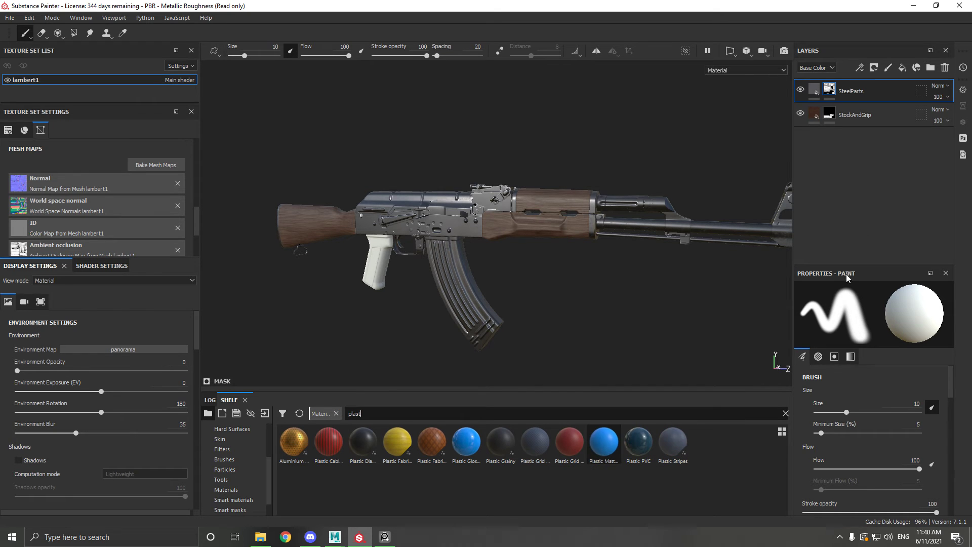
pyautogui.moveTo(603, 446); pyautogui.dragTo(807, 260)
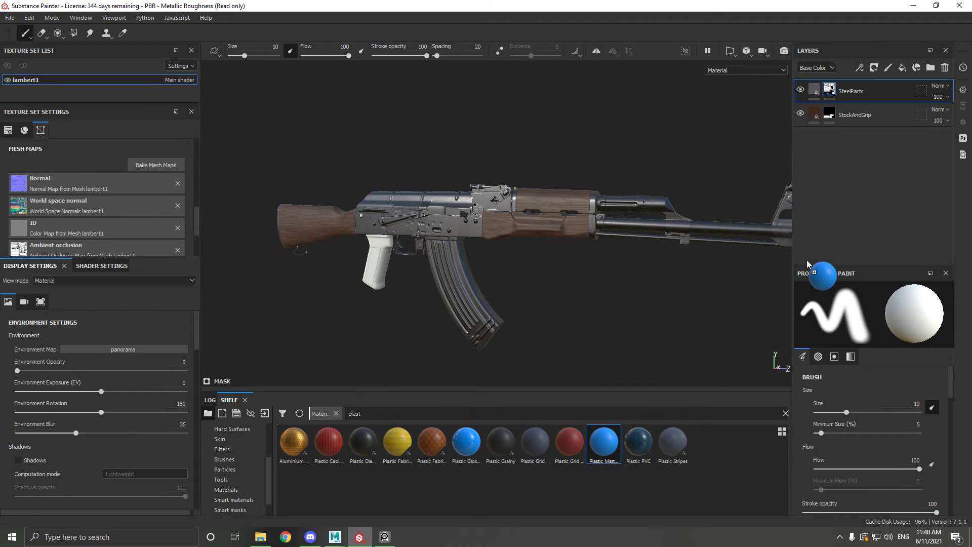
pyautogui.moveTo(846, 153); pyautogui.dragTo(833, 172)
# Add a black mask to the Plastic Matte Pure layer and fill the pistol grip mesh in it with Polygon Fill.
pyautogui.rightClick(844, 141)
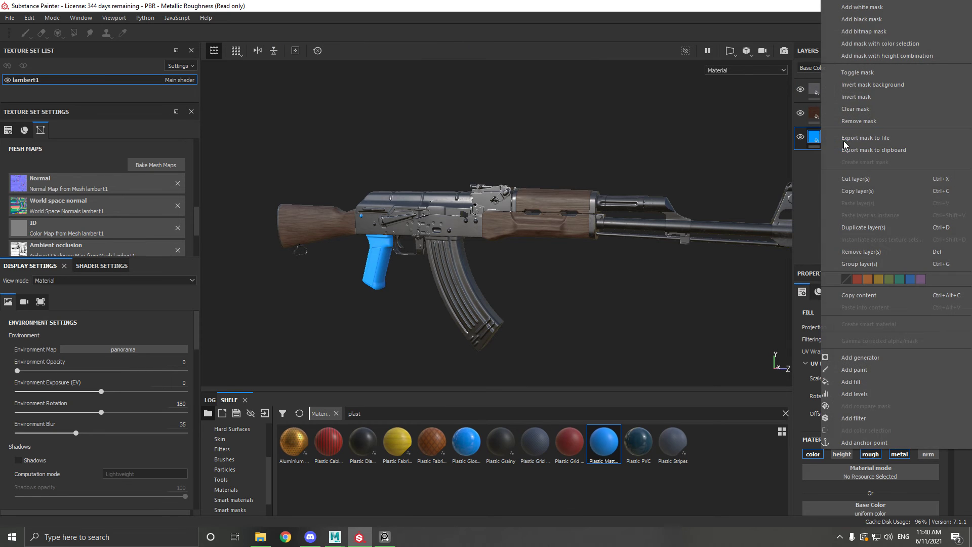
pyautogui.click(870, 34)
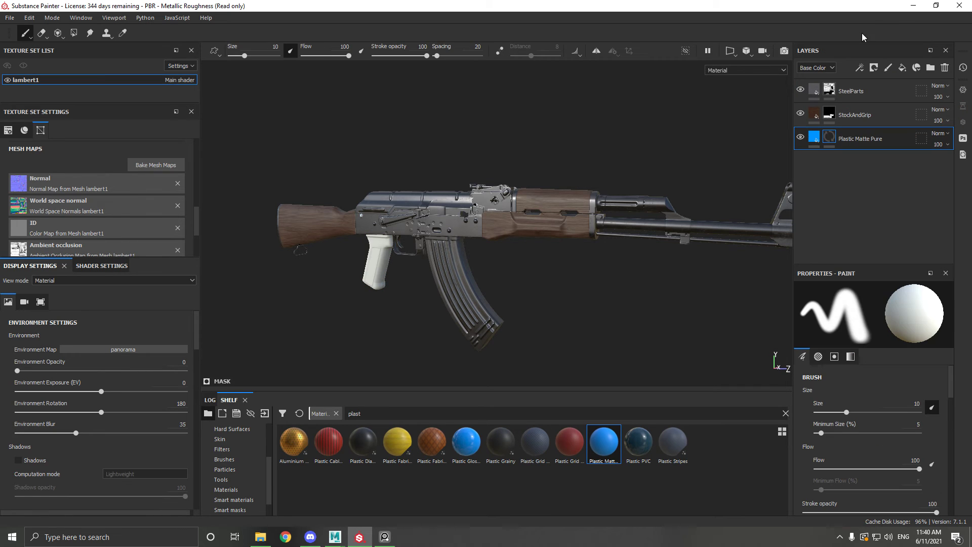
pyautogui.click(73, 33)
pyautogui.click(382, 282)
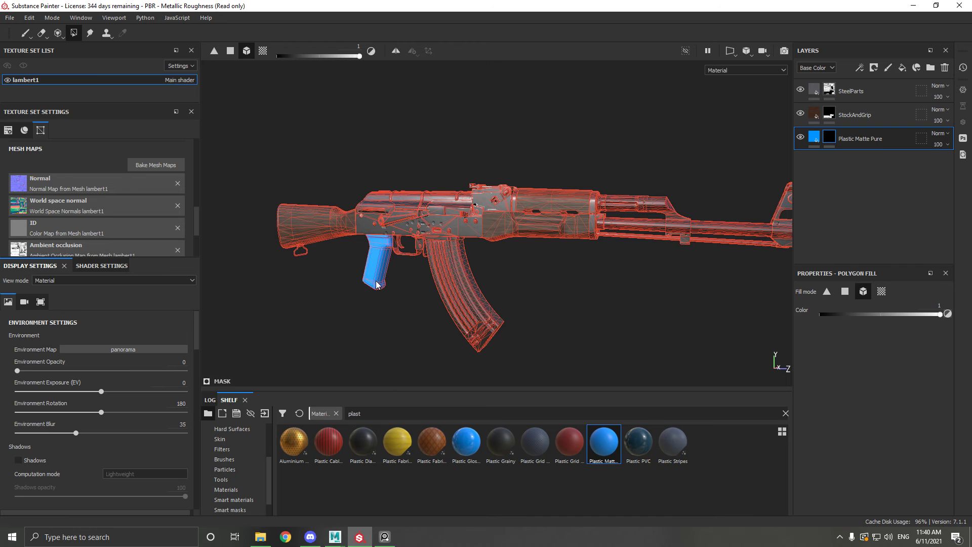
pyautogui.scroll(-2, 381, 296)
pyautogui.scroll(4, 343, 266)
pyautogui.click(24, 35)
pyautogui.keyDown('alt'); pyautogui.moveTo(430, 205); pyautogui.dragTo(551, 151, button='middle'); pyautogui.keyUp('alt')
# Set the base color of the Plastic Matte Pure layer to dark red 602020.
pyautogui.click(815, 136)
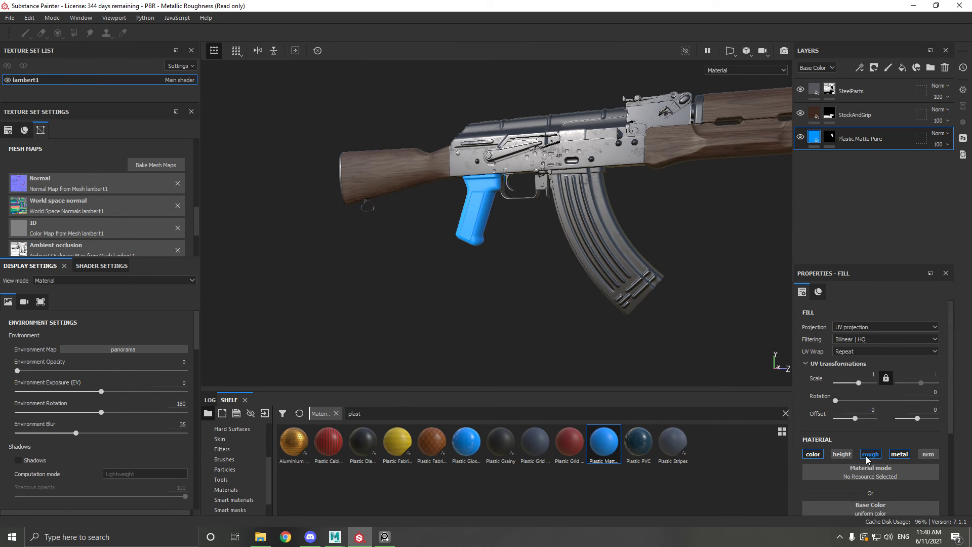
pyautogui.scroll(-4, 871, 385)
pyautogui.click(873, 394)
pyautogui.moveTo(923, 439)
pyautogui.mouseDown()
pyautogui.moveTo(922, 418)
pyautogui.moveTo(960, 444)
pyautogui.moveTo(964, 471)
pyautogui.mouseUp()
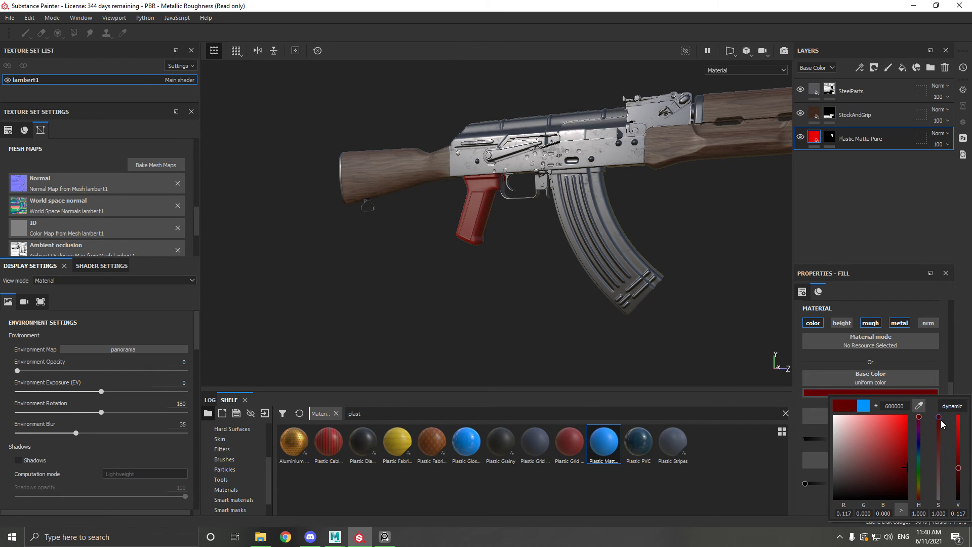
pyautogui.moveTo(940, 421); pyautogui.dragTo(947, 448)
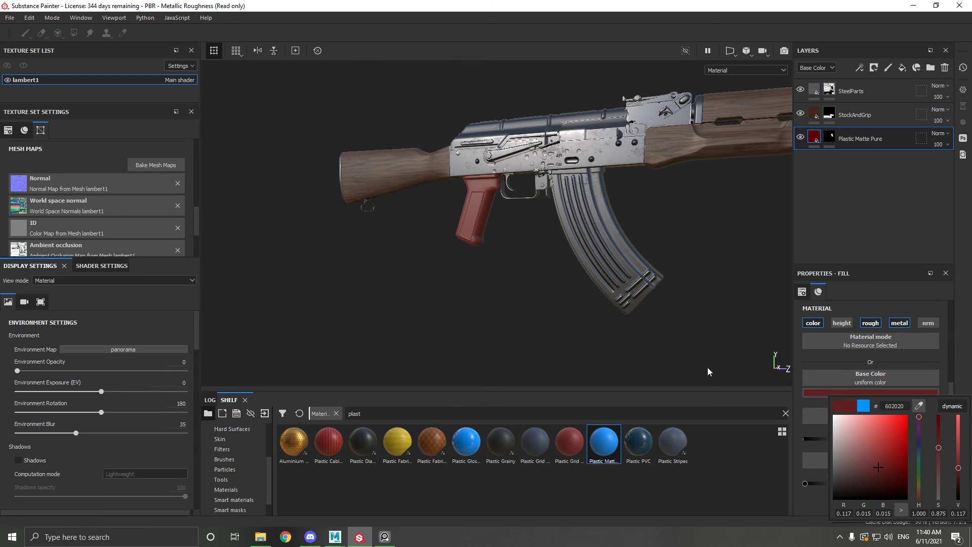
# Darken the pistol grip's base color to 451c1c and check it on the whole rifle.
pyautogui.keyDown('alt'); pyautogui.moveTo(421, 276); pyautogui.dragTo(460, 247); pyautogui.keyUp('alt')
pyautogui.scroll(5, 530, 245)
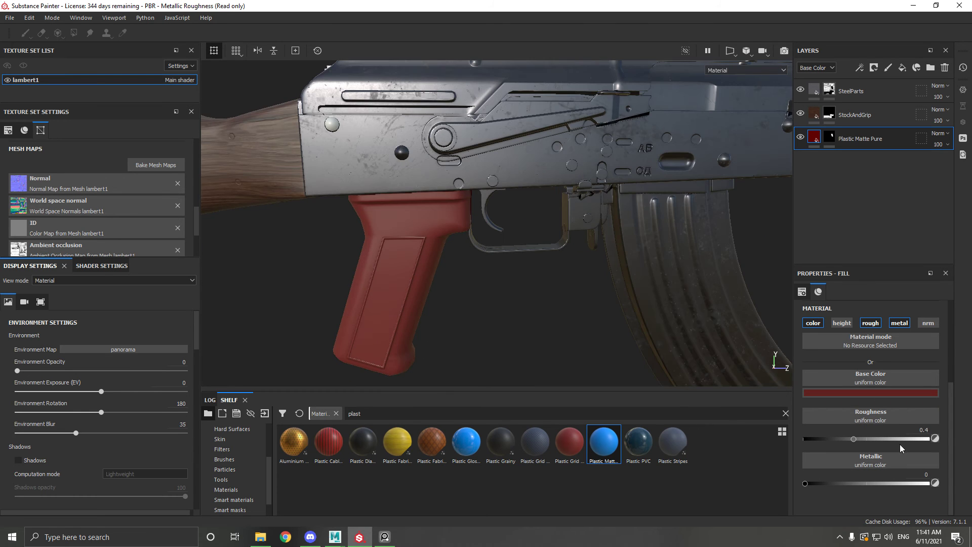
pyautogui.click(880, 394)
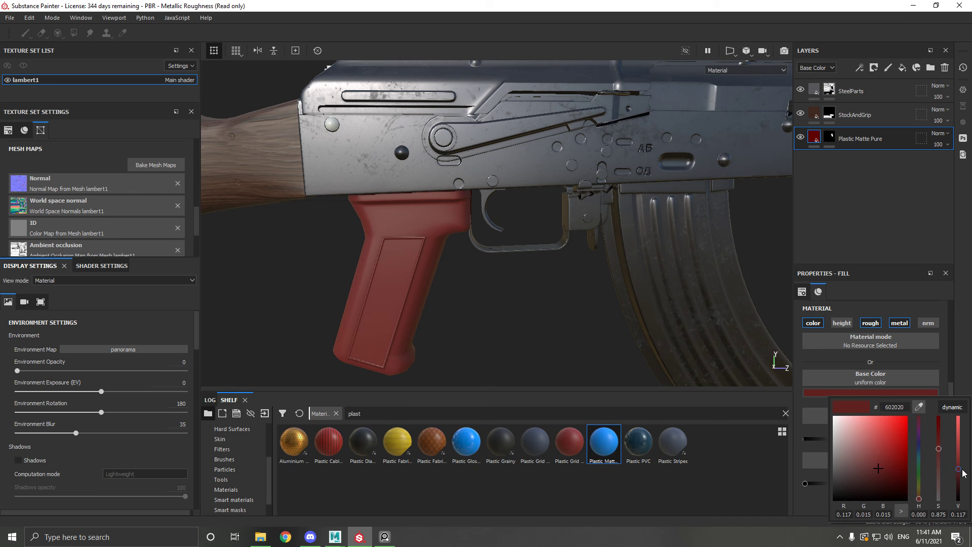
pyautogui.moveTo(961, 473); pyautogui.dragTo(940, 455)
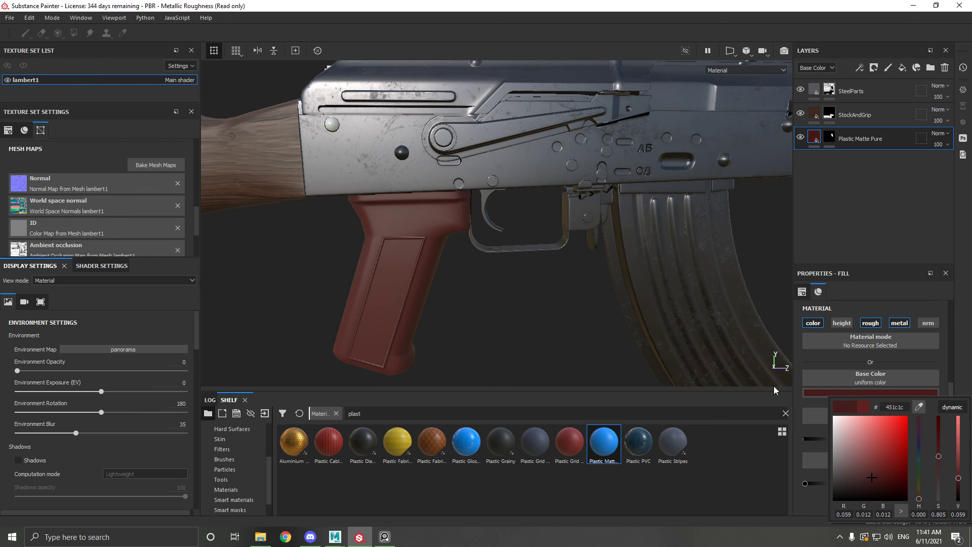
pyautogui.click(707, 353)
pyautogui.keyDown('alt'); pyautogui.moveTo(640, 325); pyautogui.dragTo(579, 307); pyautogui.keyUp('alt')
pyautogui.scroll(-4, 580, 308)
pyautogui.keyDown('alt'); pyautogui.moveTo(603, 299); pyautogui.dragTo(439, 276, button='middle'); pyautogui.keyUp('alt')
pyautogui.scroll(-3, 440, 276)
pyautogui.keyDown('alt'); pyautogui.moveTo(529, 313); pyautogui.dragTo(497, 285); pyautogui.keyUp('alt')
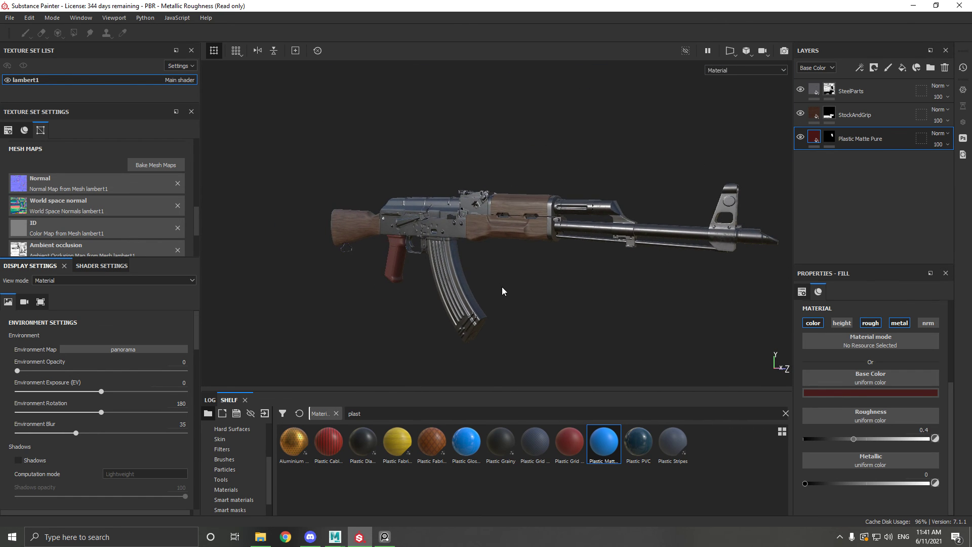